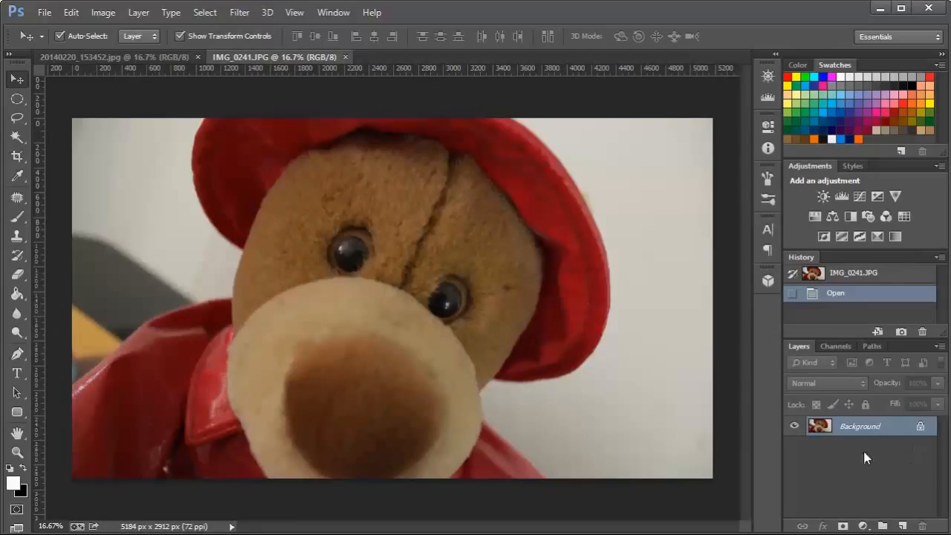
Duplicate the Background layer and hide the original Background layer.
{"action": "left_click_drag", "start_coordinate": [893, 431], "coordinate": [903, 524]}
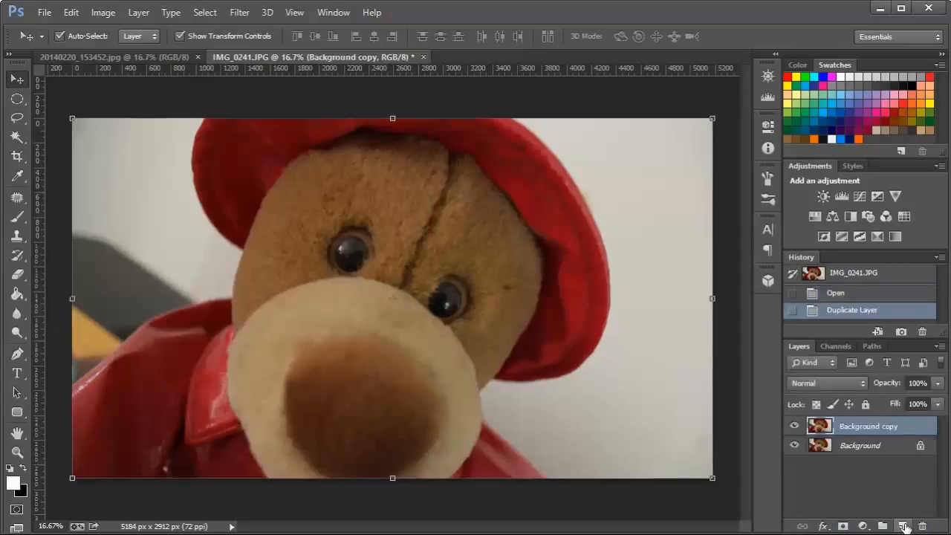
{"action": "left_click", "coordinate": [793, 445]}
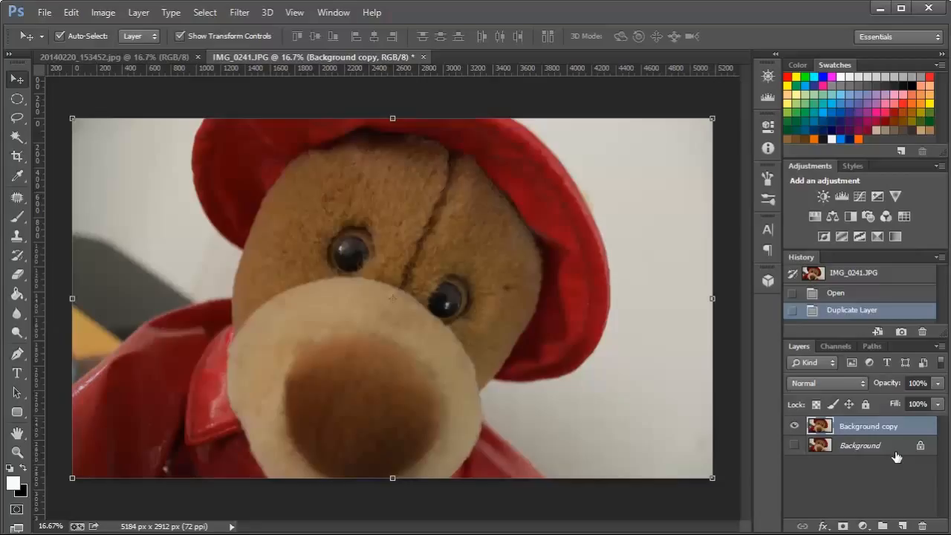
Start a Pen tool path where the red coat's shoulder edge meets the image's left border.
{"action": "left_click", "coordinate": [19, 356]}
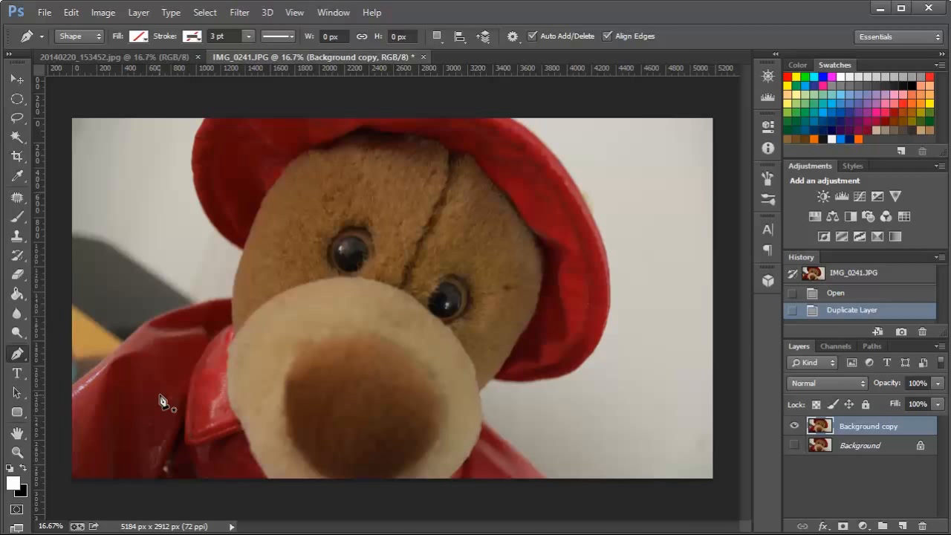
{"action": "key", "text": "ctrl+plus"}
{"action": "key", "text": "ctrl+plus"}
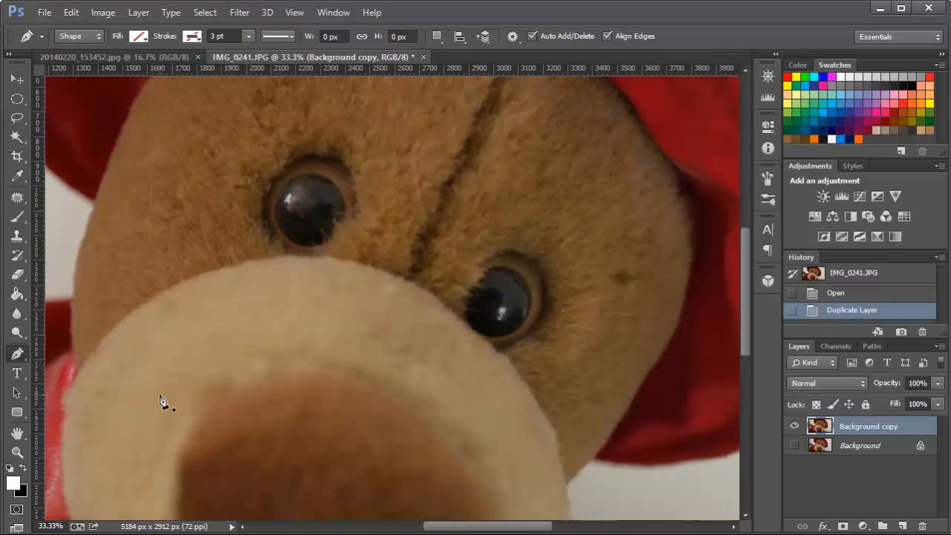
{"action": "left_click_drag", "start_coordinate": [437, 526], "coordinate": [341, 526]}
{"action": "scroll", "coordinate": [395, 439], "scroll_direction": "down", "scroll_amount": 5}
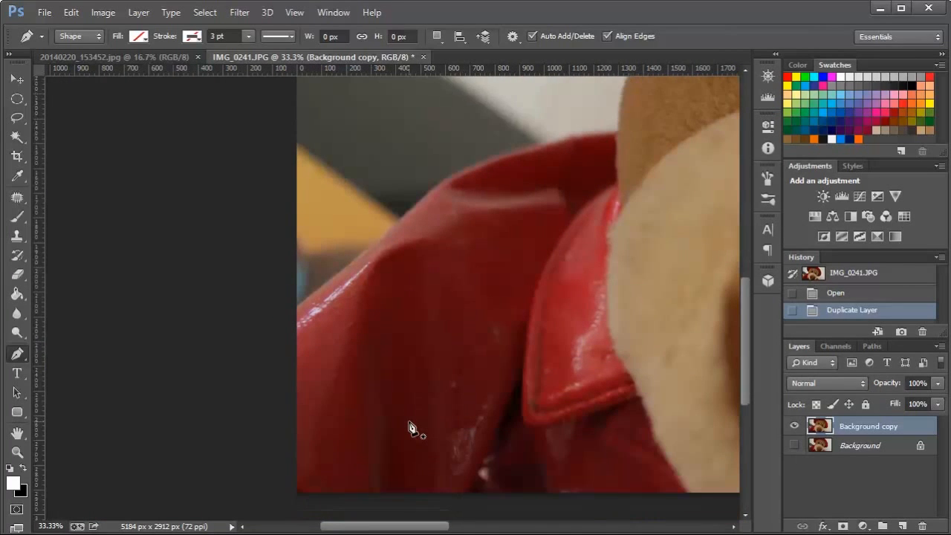
{"action": "scroll", "coordinate": [410, 427], "scroll_direction": "down", "scroll_amount": 2}
{"action": "scroll", "coordinate": [375, 401], "scroll_direction": "up", "scroll_amount": 3}
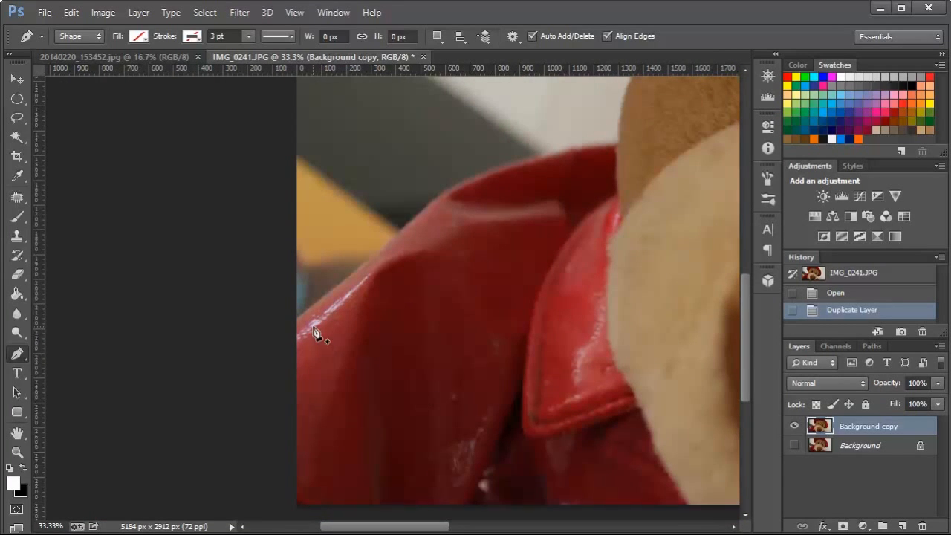
{"action": "scroll", "coordinate": [361, 365], "scroll_direction": "up", "scroll_amount": 2}
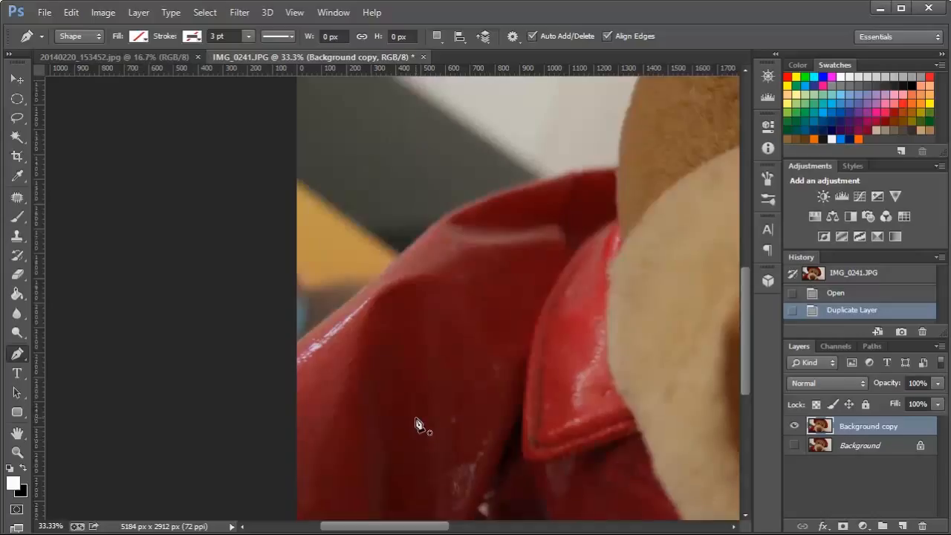
{"action": "scroll", "coordinate": [416, 424], "scroll_direction": "down", "scroll_amount": 1}
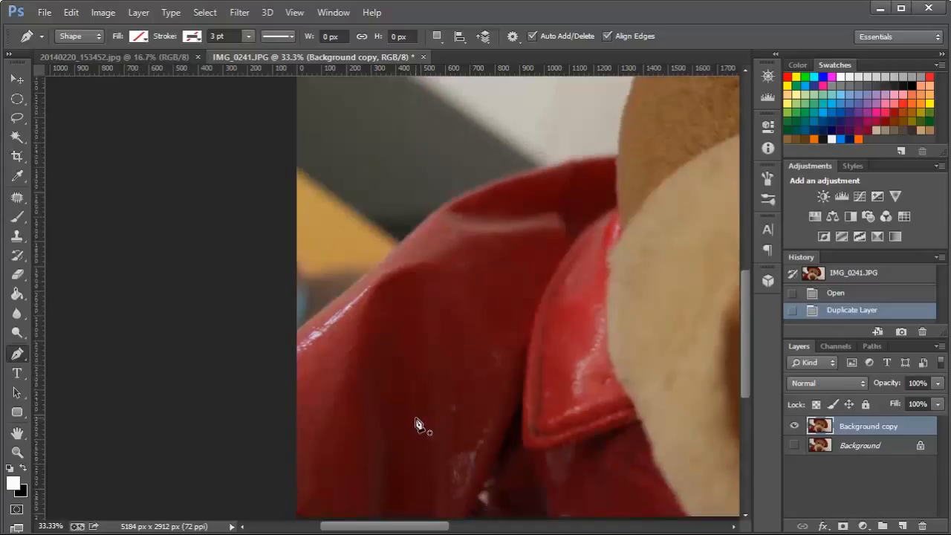
{"action": "left_click", "coordinate": [297, 331]}
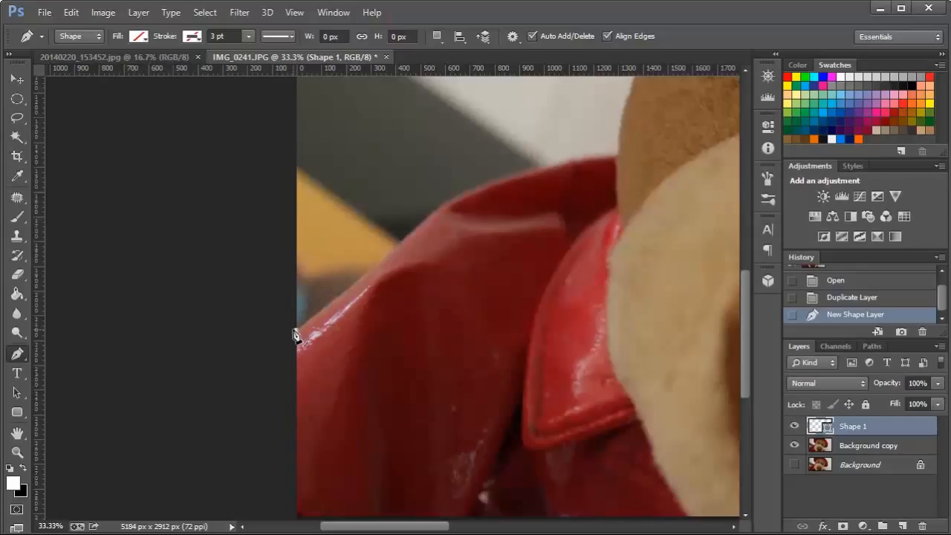
{"action": "left_click", "coordinate": [444, 212]}
{"action": "left_click", "coordinate": [454, 184]}
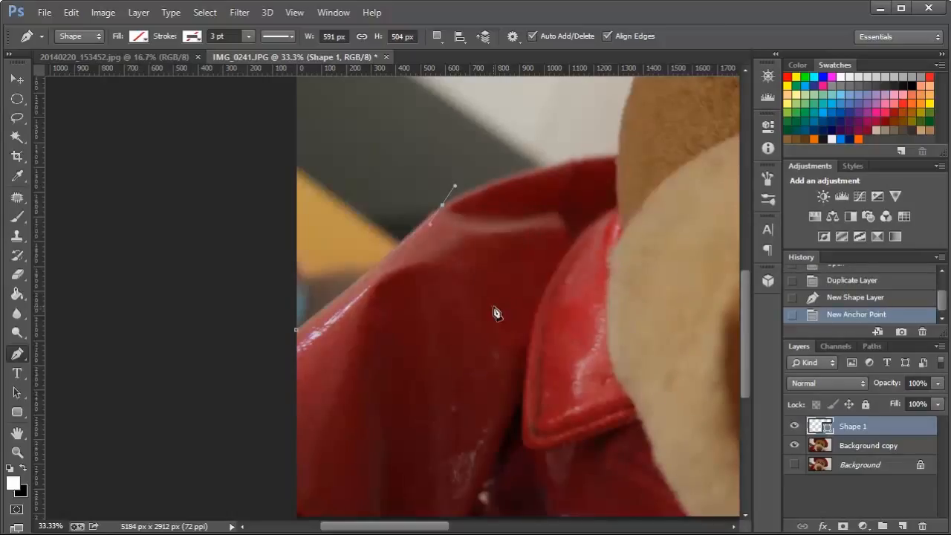
{"action": "key", "text": "ctrl+z"}
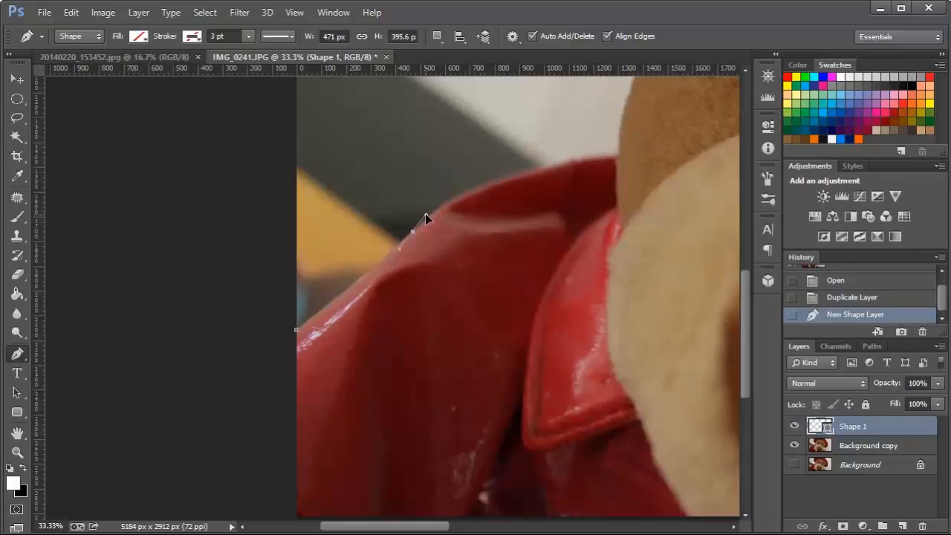
Continue the path along the coat's shoulder with curved anchors up to the bear's cheek, removing each anchor's outgoing handle.
{"action": "left_click", "coordinate": [425, 214]}
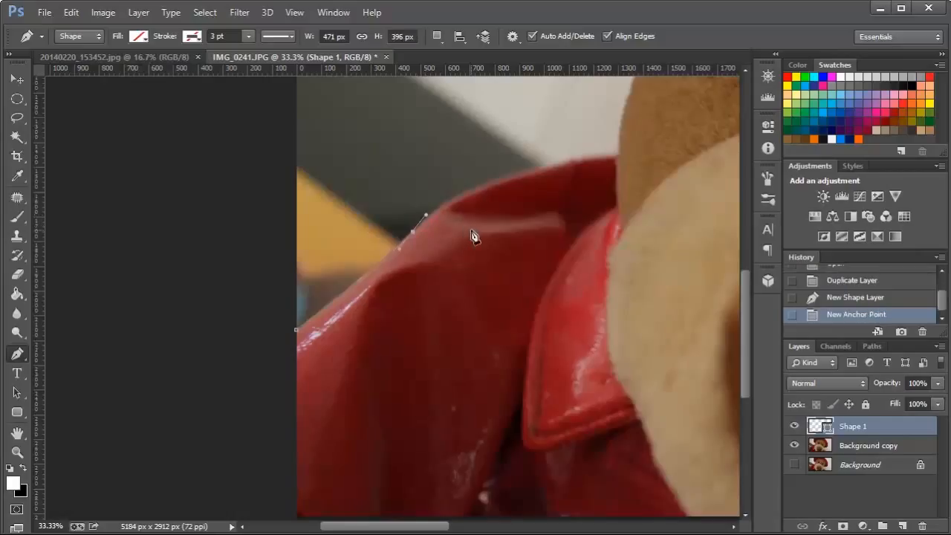
{"action": "left_click", "coordinate": [413, 234]}
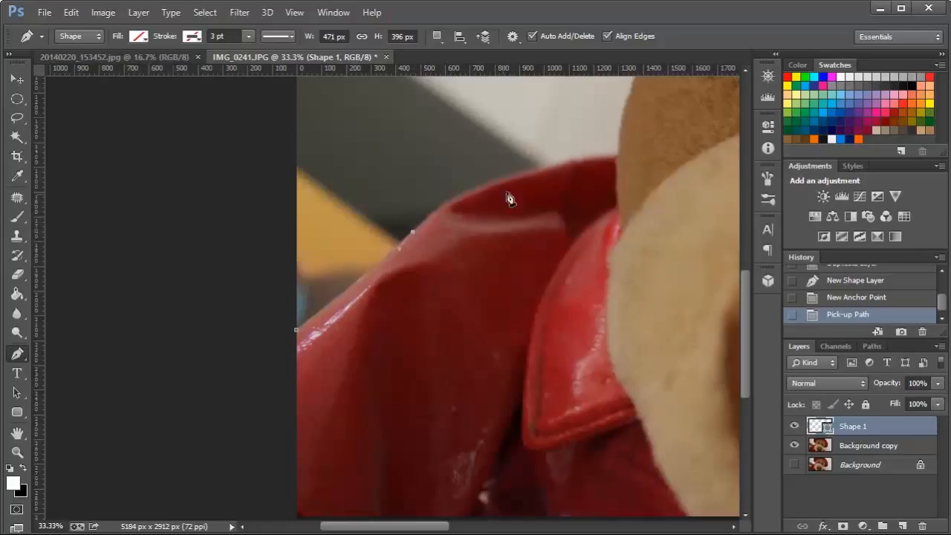
{"action": "left_click", "coordinate": [541, 175]}
{"action": "left_click_drag", "start_coordinate": [541, 175], "coordinate": [610, 170]}
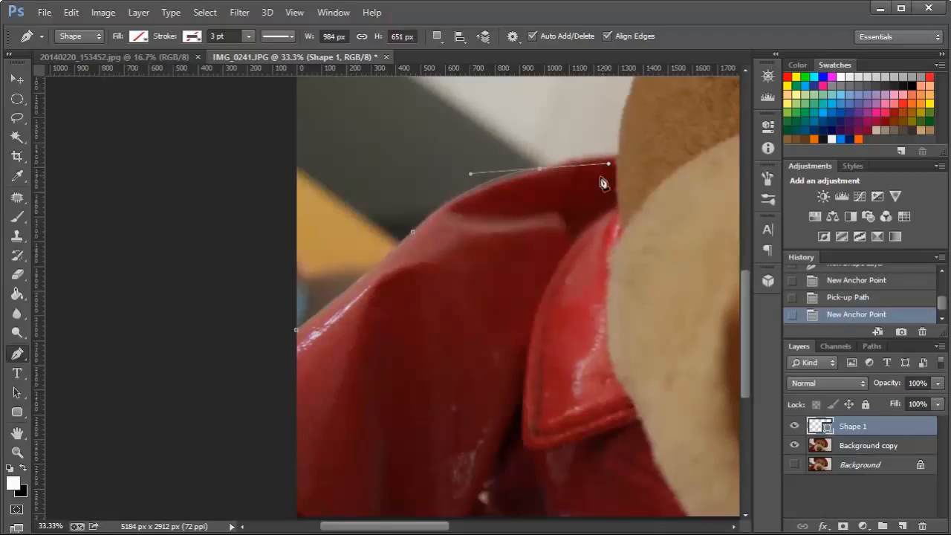
{"action": "left_click", "coordinate": [541, 172]}
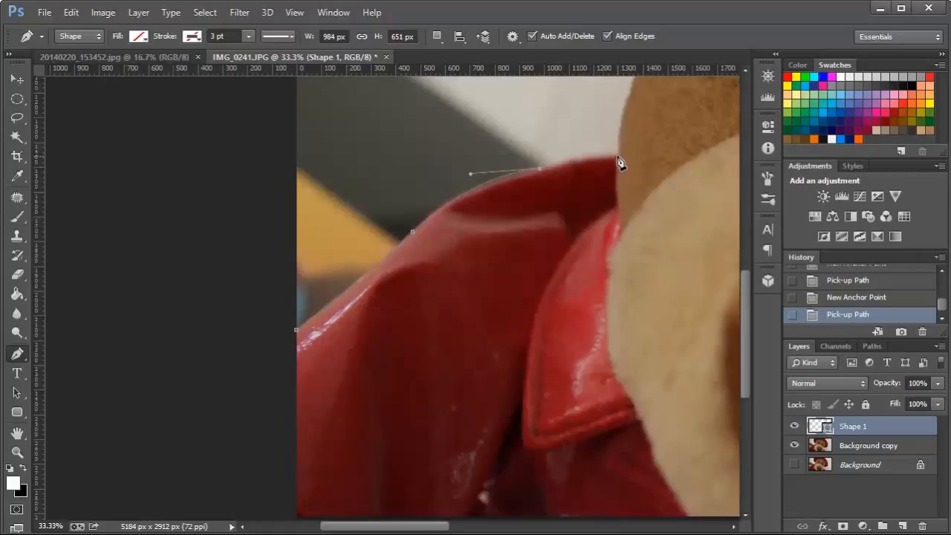
{"action": "left_click_drag", "start_coordinate": [616, 156], "coordinate": [640, 156]}
{"action": "left_click", "coordinate": [640, 157]}
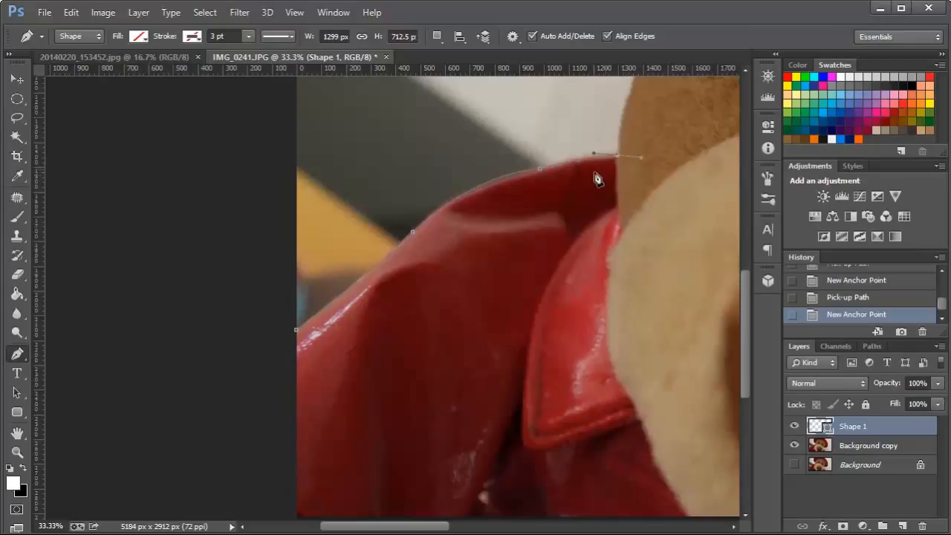
{"action": "left_click", "coordinate": [618, 157]}
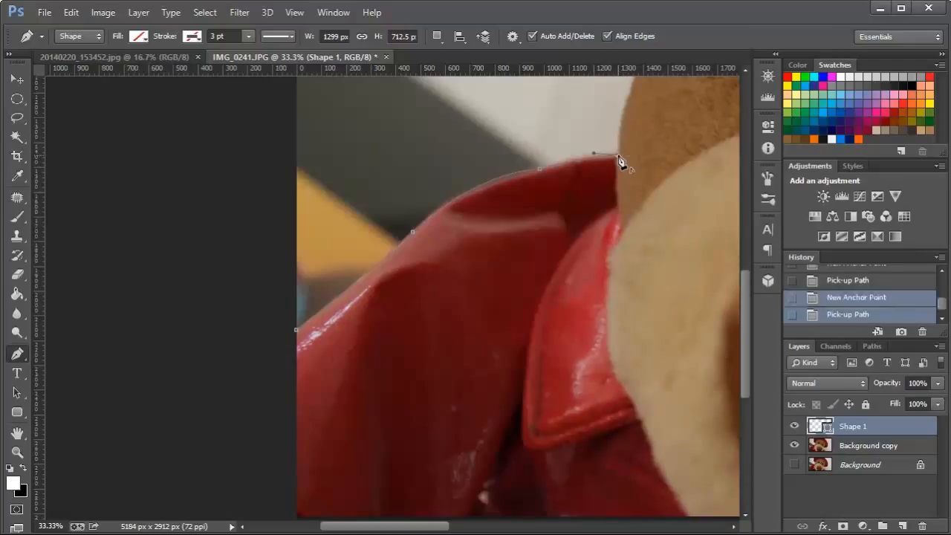
Curve the path up the bear's cheek to where the hat brim meets the face, and remove the outgoing handle.
{"action": "scroll", "coordinate": [657, 269], "scroll_direction": "up", "scroll_amount": 3}
{"action": "scroll", "coordinate": [657, 269], "scroll_direction": "up", "scroll_amount": 5}
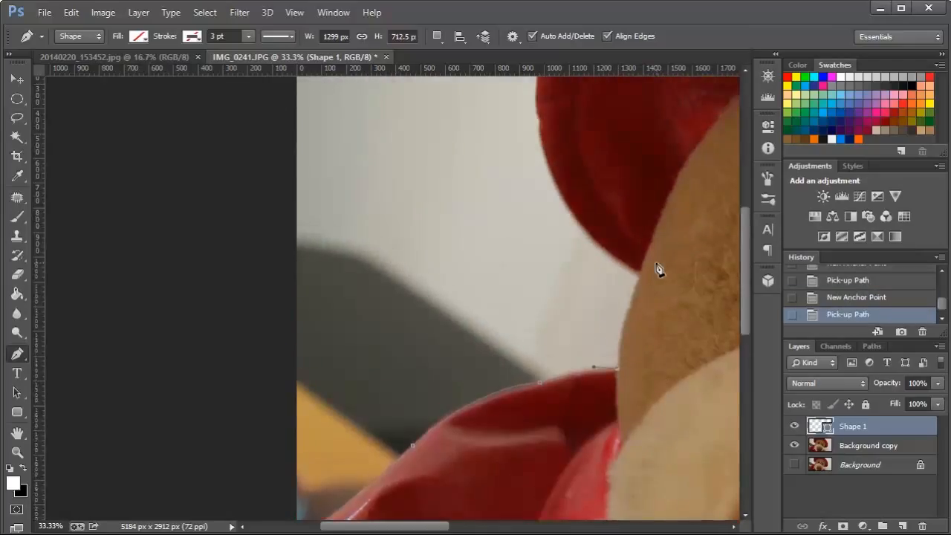
{"action": "left_click_drag", "start_coordinate": [400, 528], "coordinate": [458, 532]}
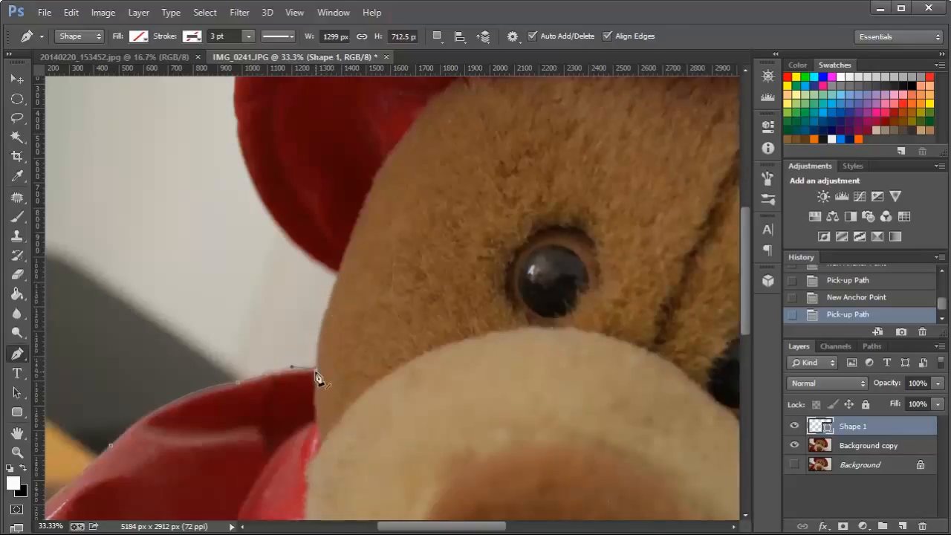
{"action": "left_click", "coordinate": [339, 280]}
{"action": "left_click_drag", "start_coordinate": [353, 261], "coordinate": [355, 238]}
{"action": "left_click_drag", "start_coordinate": [355, 238], "coordinate": [355, 238]}
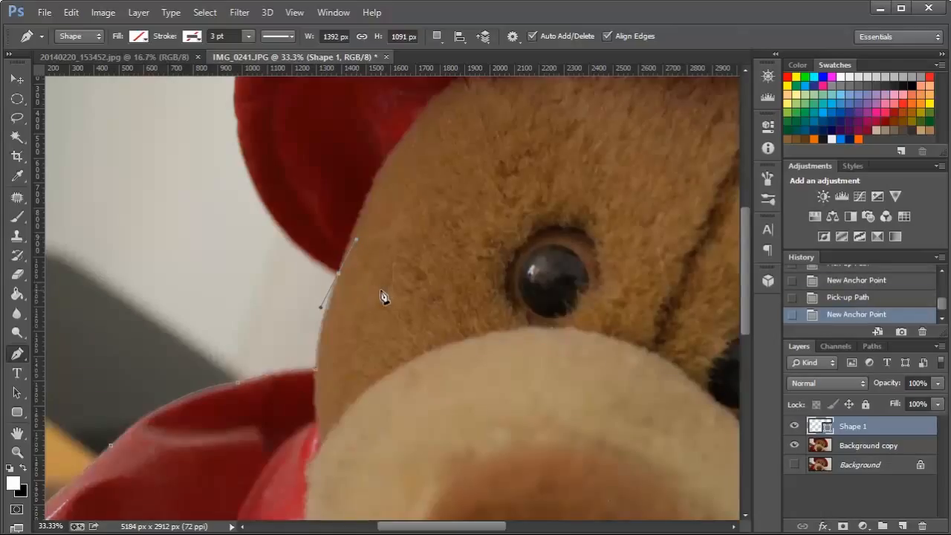
{"action": "left_click", "coordinate": [341, 276]}
{"action": "scroll", "coordinate": [466, 379], "scroll_direction": "up", "scroll_amount": 4}
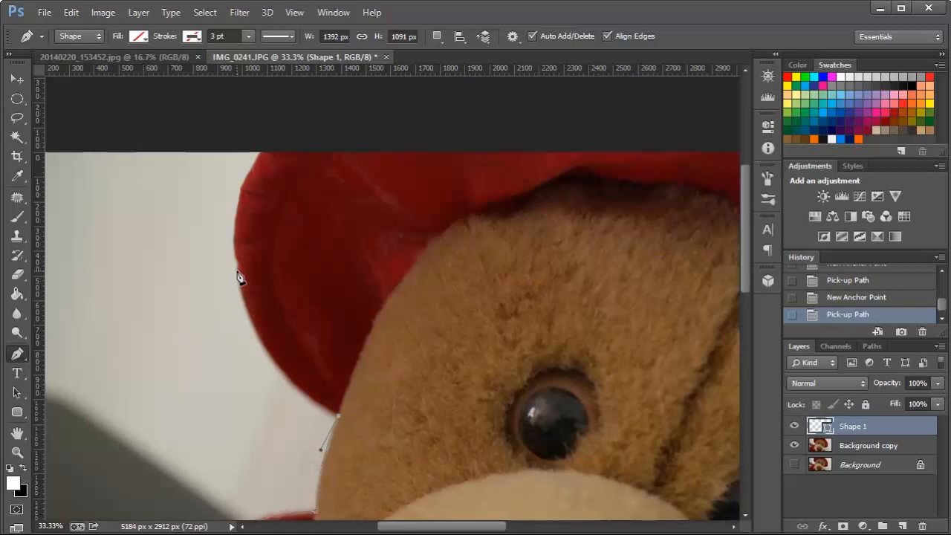
{"action": "left_click_drag", "start_coordinate": [237, 272], "coordinate": [235, 182]}
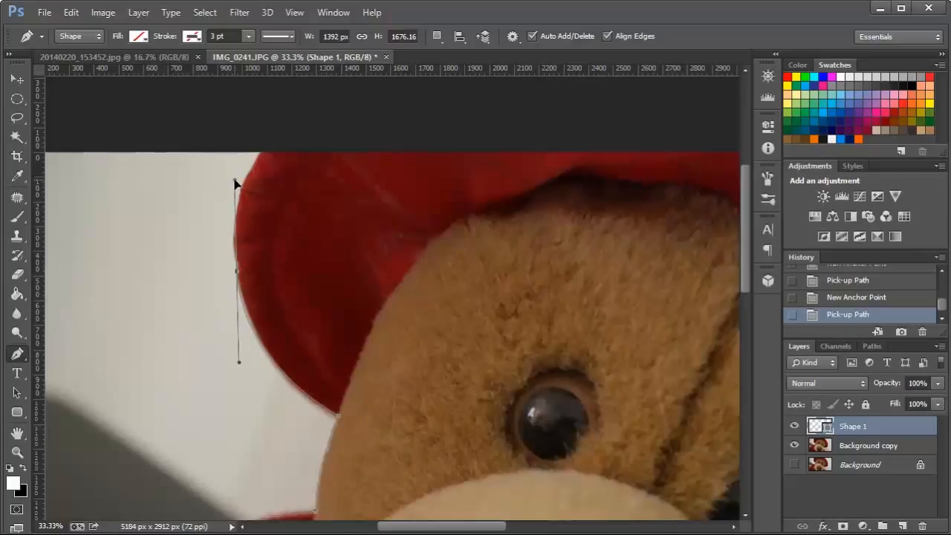
{"action": "left_click_drag", "start_coordinate": [234, 180], "coordinate": [232, 178]}
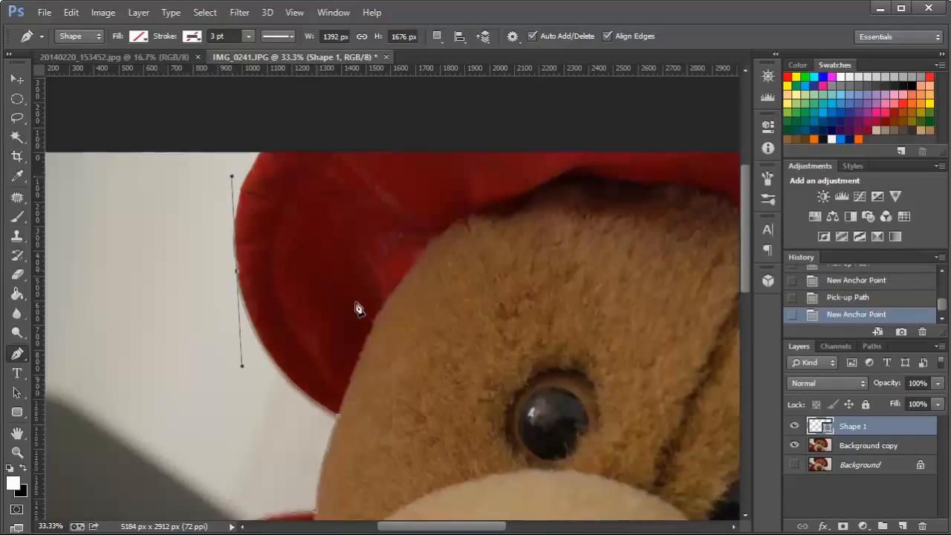
{"action": "left_click", "coordinate": [237, 271]}
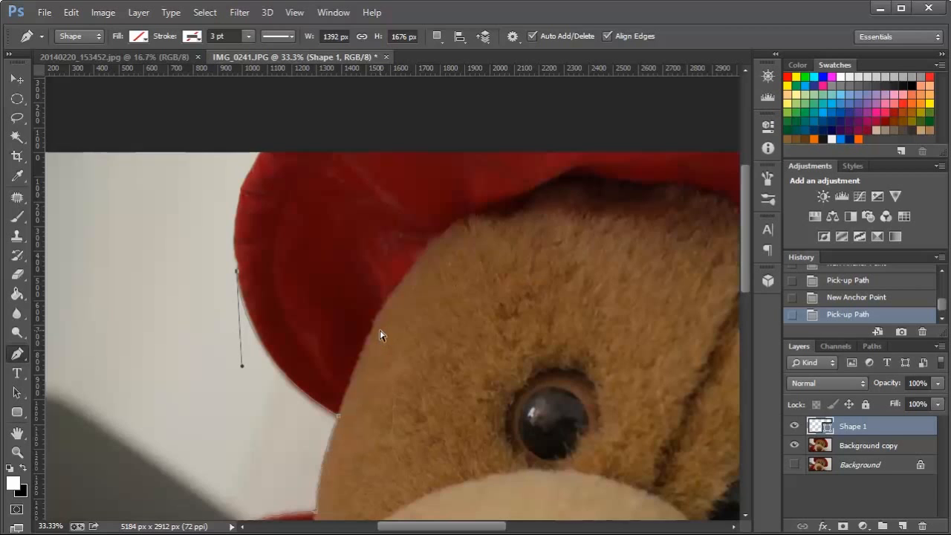
Curve the path from the cheek around the lower part of the hat brim, and remove the new anchor's outgoing handle.
{"action": "key", "text": "ctrl+plus"}
{"action": "key", "text": "ctrl+plus"}
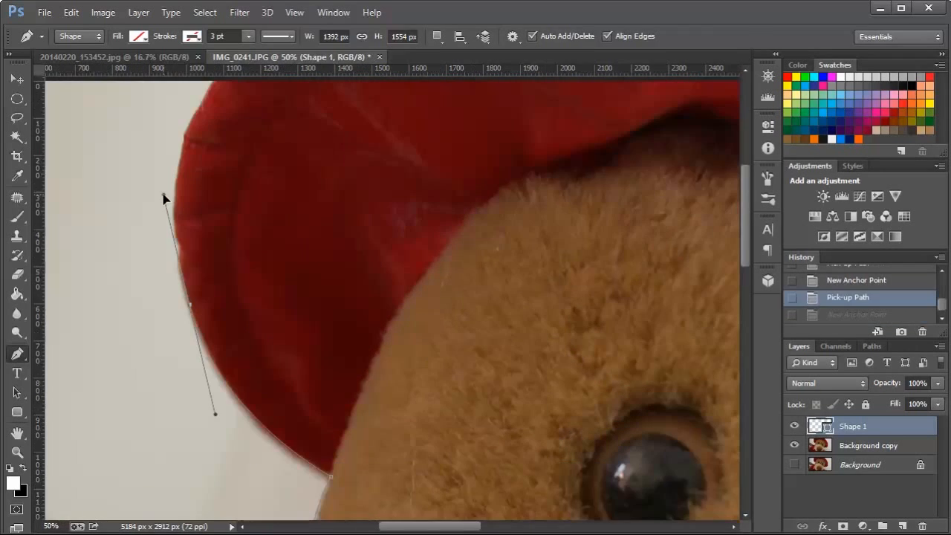
{"action": "left_click_drag", "start_coordinate": [163, 197], "coordinate": [164, 196]}
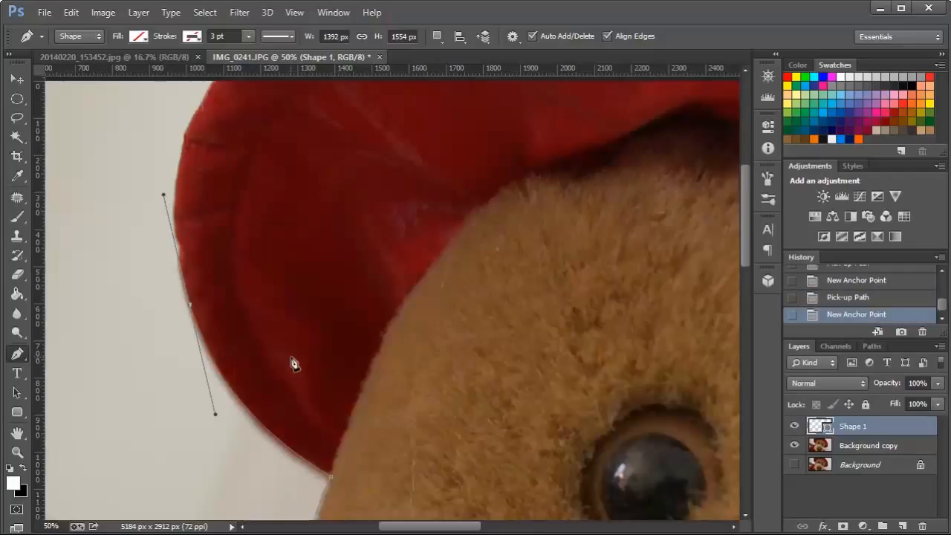
{"action": "left_click", "coordinate": [192, 310]}
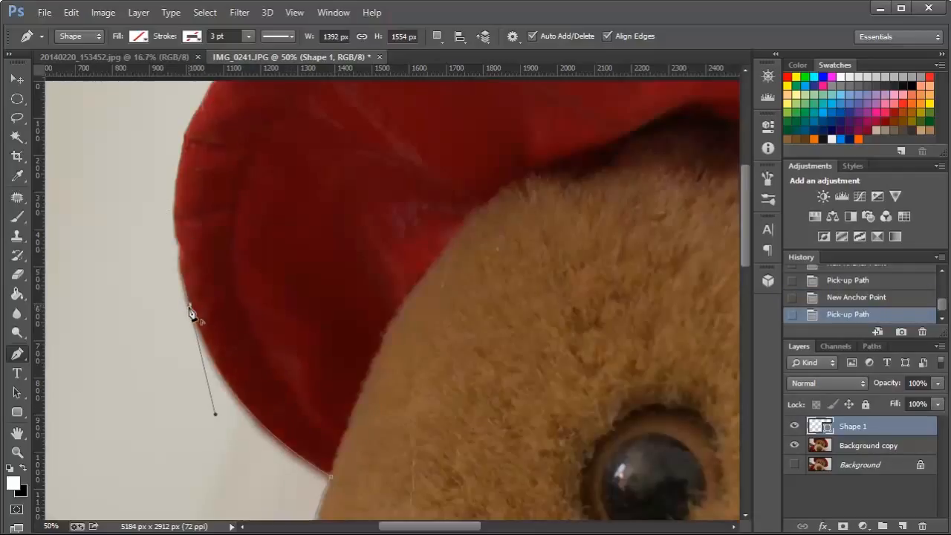
Add closely spaced anchors to follow the small bump on the outer edge of the hat brim.
{"action": "left_click", "coordinate": [180, 267]}
{"action": "left_click", "coordinate": [178, 250]}
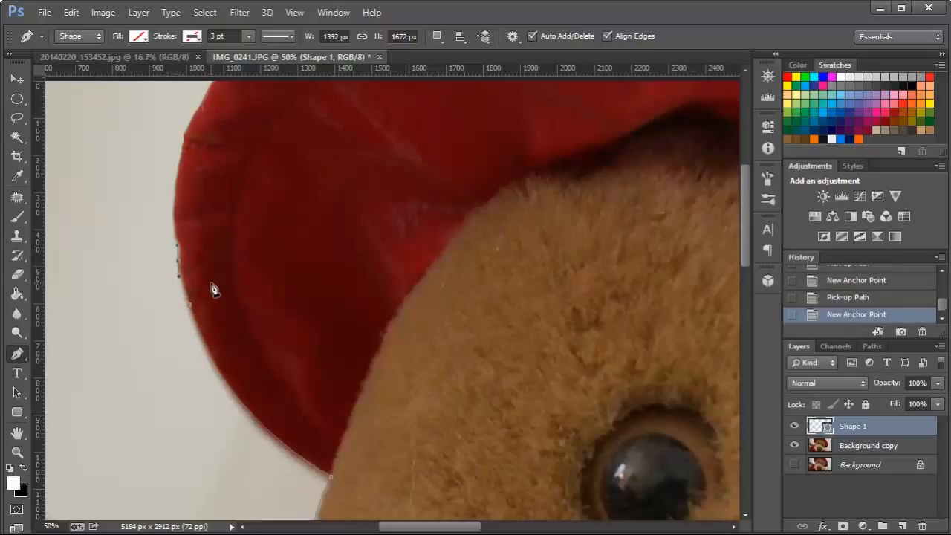
{"action": "left_click", "coordinate": [178, 266]}
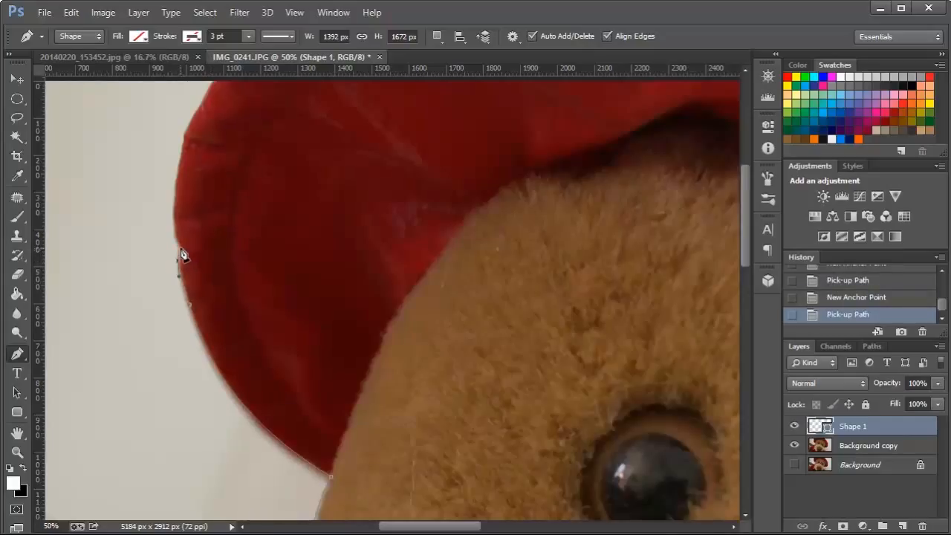
{"action": "left_click", "coordinate": [181, 253]}
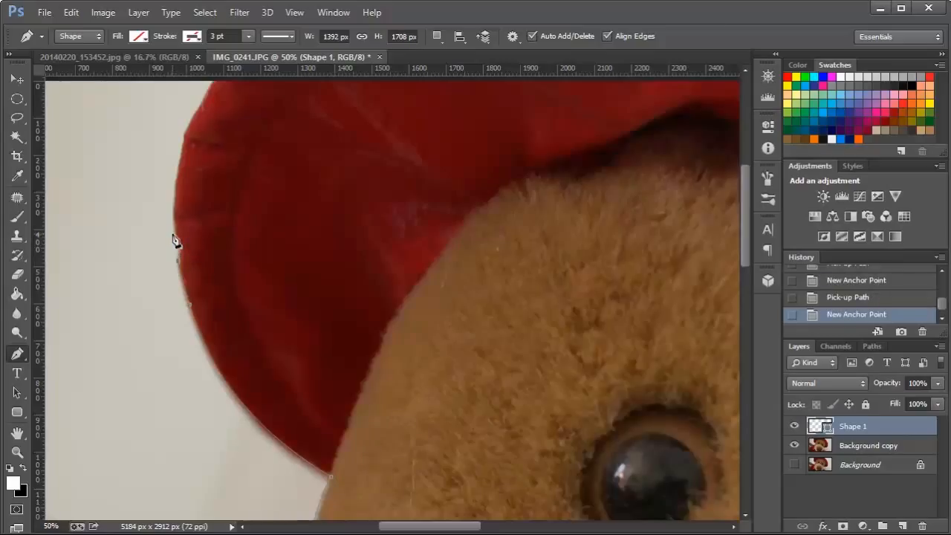
{"action": "left_click", "coordinate": [178, 243]}
Curve the path up the hat's outer edge to the image's upper border, and remove the outgoing handle.
{"action": "scroll", "coordinate": [269, 257], "scroll_direction": "up", "scroll_amount": 5}
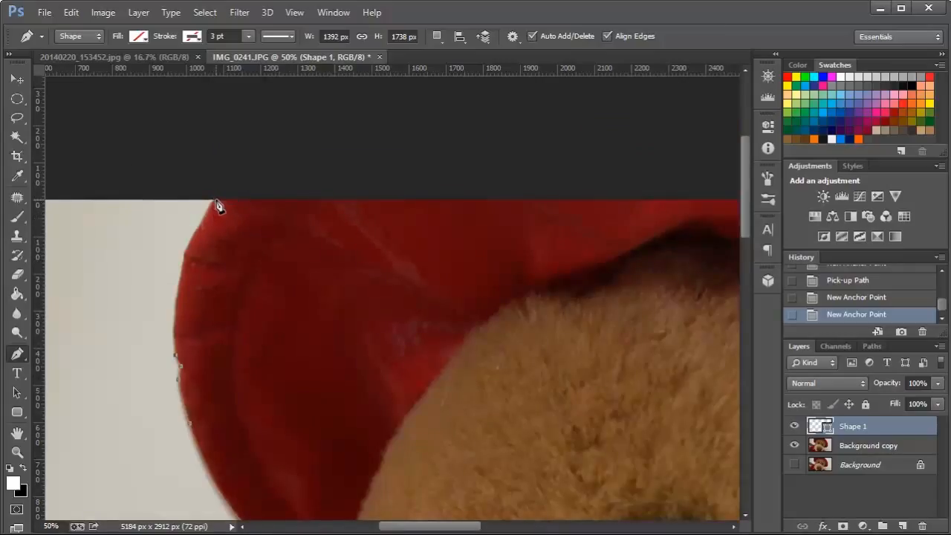
{"action": "left_click_drag", "start_coordinate": [215, 199], "coordinate": [271, 132]}
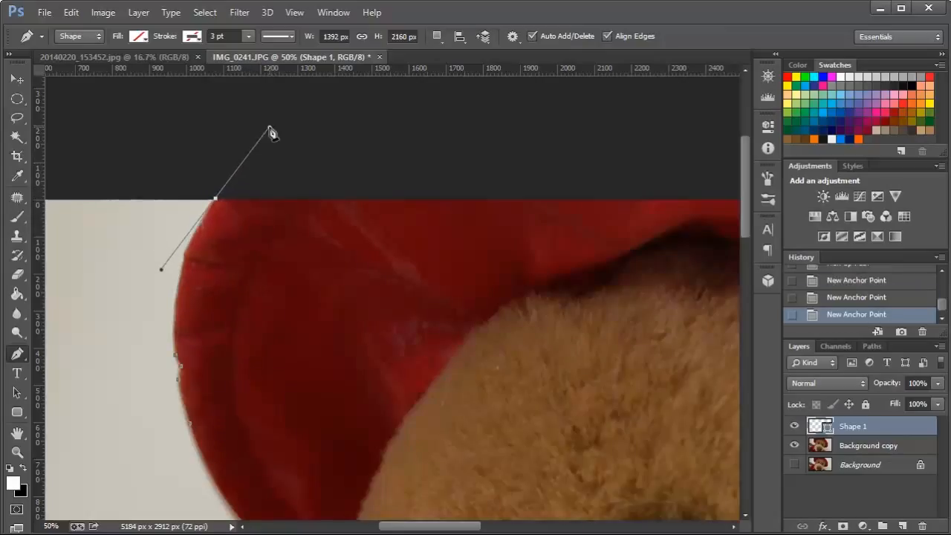
{"action": "left_click", "coordinate": [216, 200], "text": "alt"}
Carry the path over the hat with straight segments through three anchors outside the image's upper border.
{"action": "scroll", "coordinate": [331, 246], "scroll_direction": "up", "scroll_amount": 2}
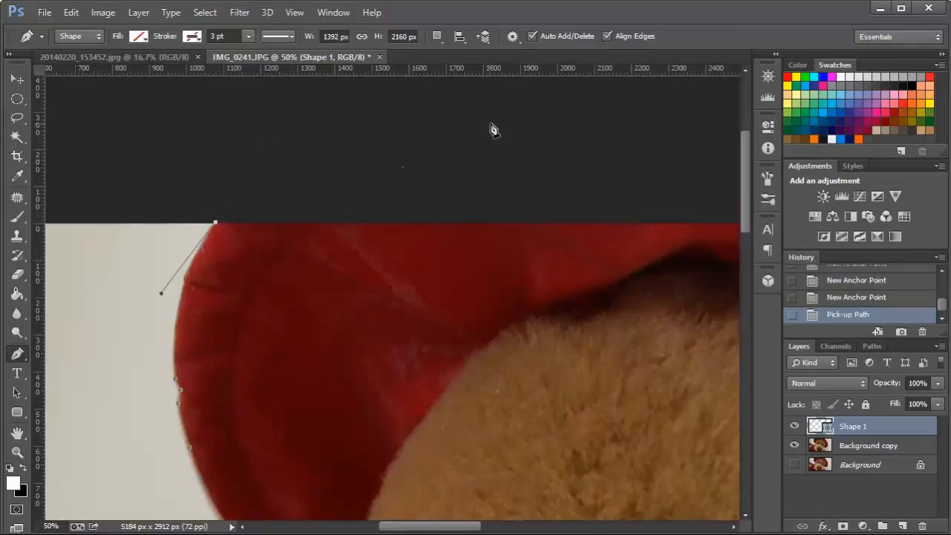
{"action": "left_click", "coordinate": [515, 121]}
{"action": "scroll", "coordinate": [409, 292], "scroll_direction": "down", "scroll_amount": 3}
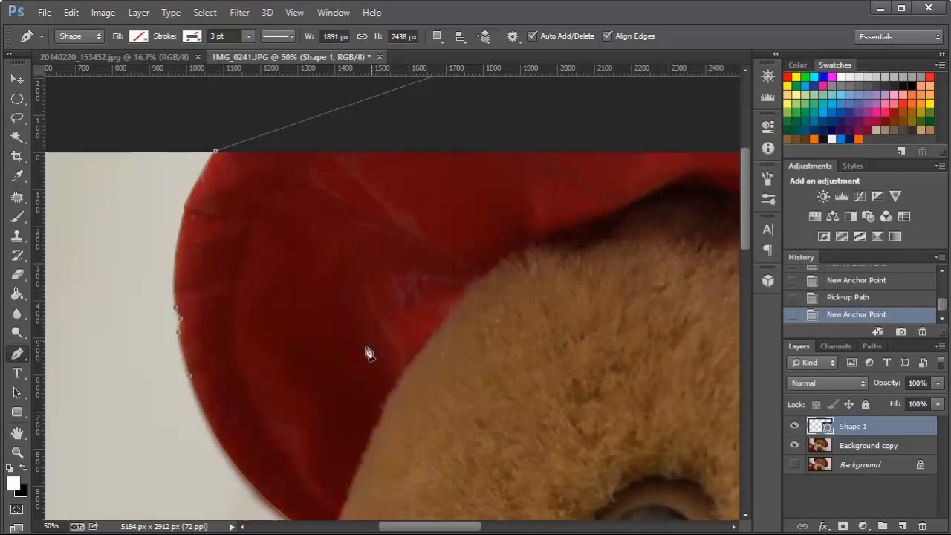
{"action": "left_click_drag", "start_coordinate": [413, 526], "coordinate": [444, 531]}
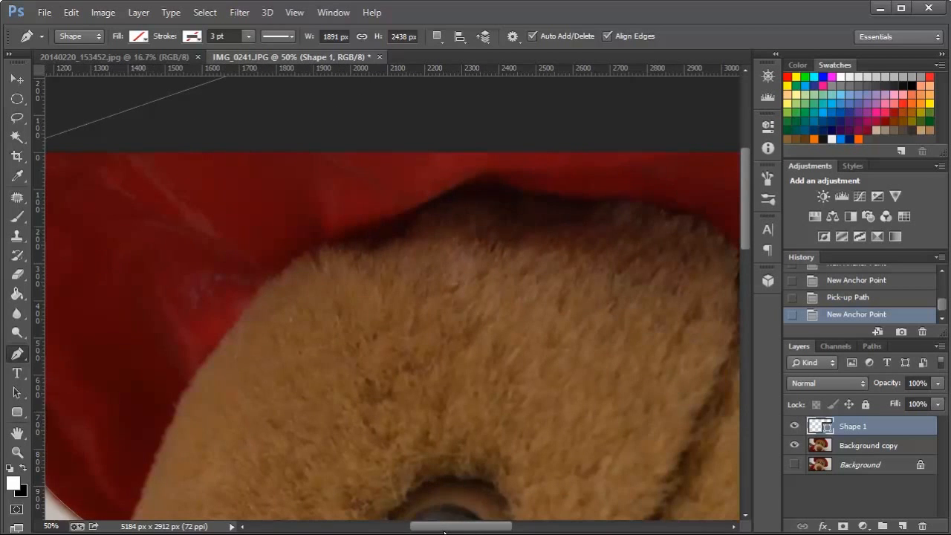
{"action": "key", "text": "ctrl+minus"}
{"action": "key", "text": "ctrl+minus"}
{"action": "key", "text": "ctrl+minus"}
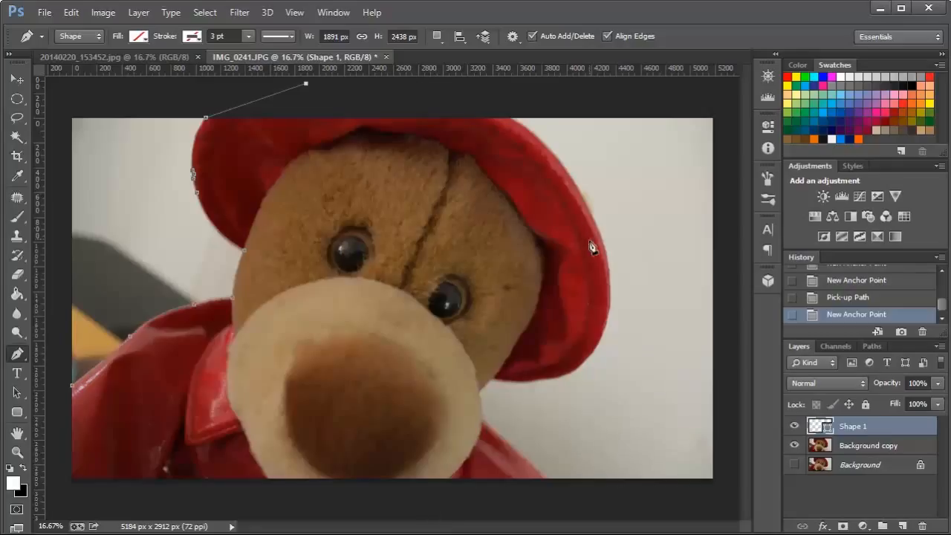
{"action": "left_click", "coordinate": [469, 89]}
{"action": "left_click", "coordinate": [498, 111]}
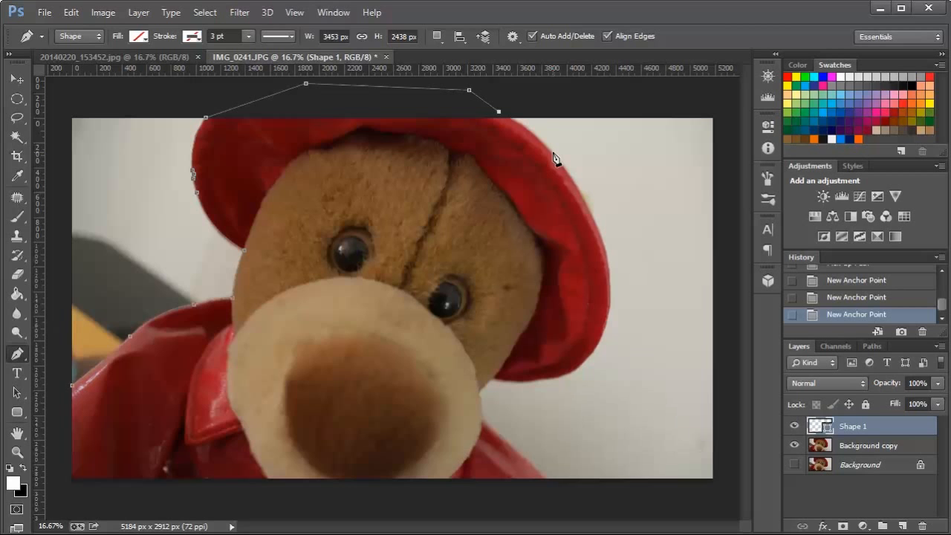
Add a corner anchor where the hat's right edge meets the image's upper border.
{"action": "key", "text": "ctrl+plus"}
{"action": "key", "text": "ctrl+plus"}
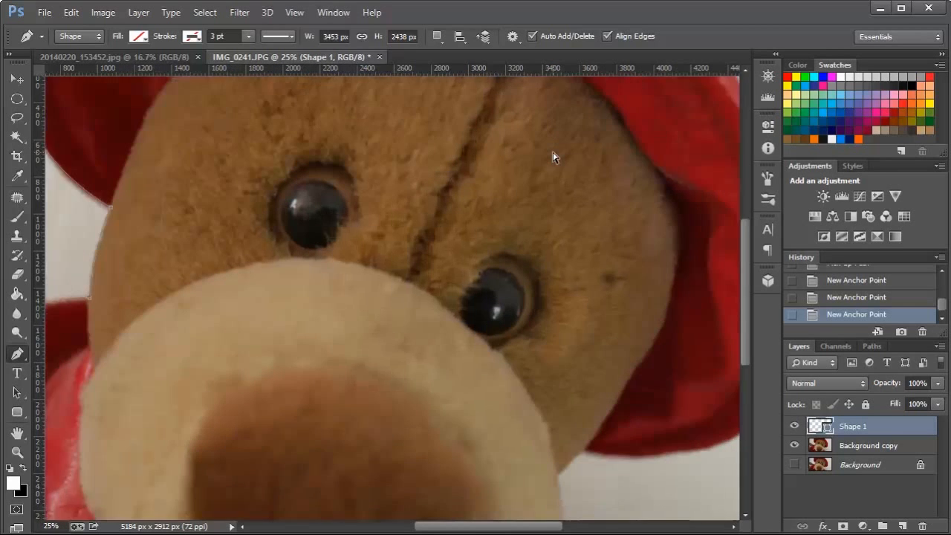
{"action": "scroll", "coordinate": [548, 200], "scroll_direction": "up", "scroll_amount": 5}
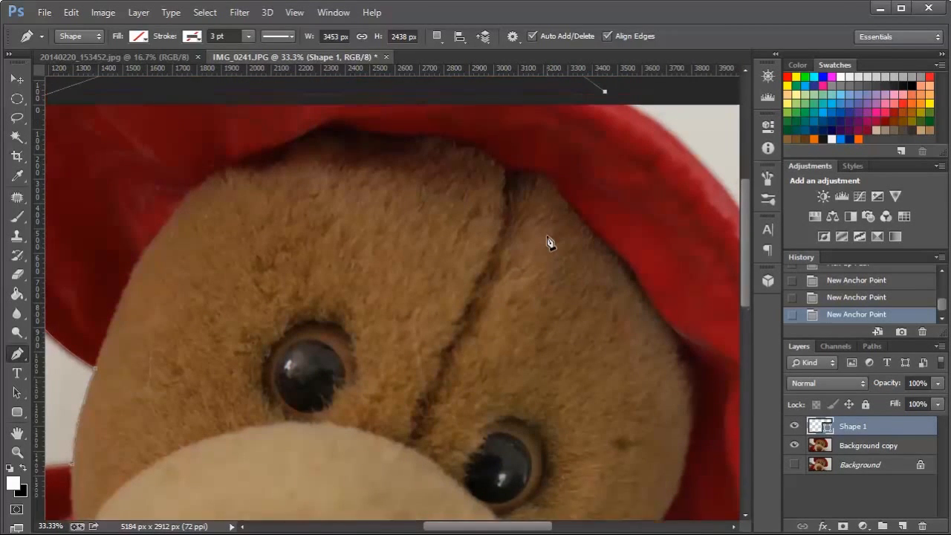
{"action": "scroll", "coordinate": [491, 483], "scroll_direction": "right", "scroll_amount": 7}
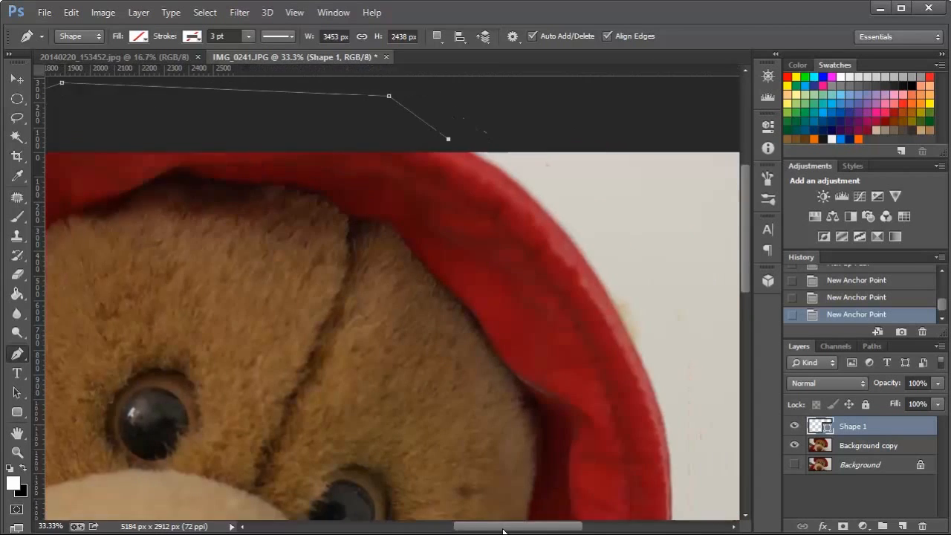
{"action": "scroll", "coordinate": [622, 354], "scroll_direction": "up", "scroll_amount": 1}
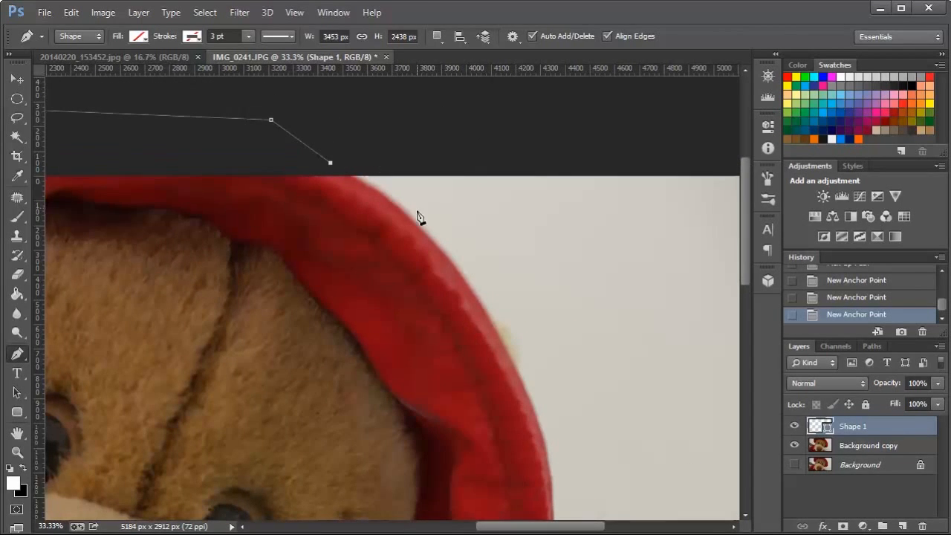
{"action": "left_click", "coordinate": [352, 175]}
Curve the path down the hat's right outer edge to about eye level, and remove the outgoing handle.
{"action": "scroll", "coordinate": [555, 367], "scroll_direction": "down", "scroll_amount": 3}
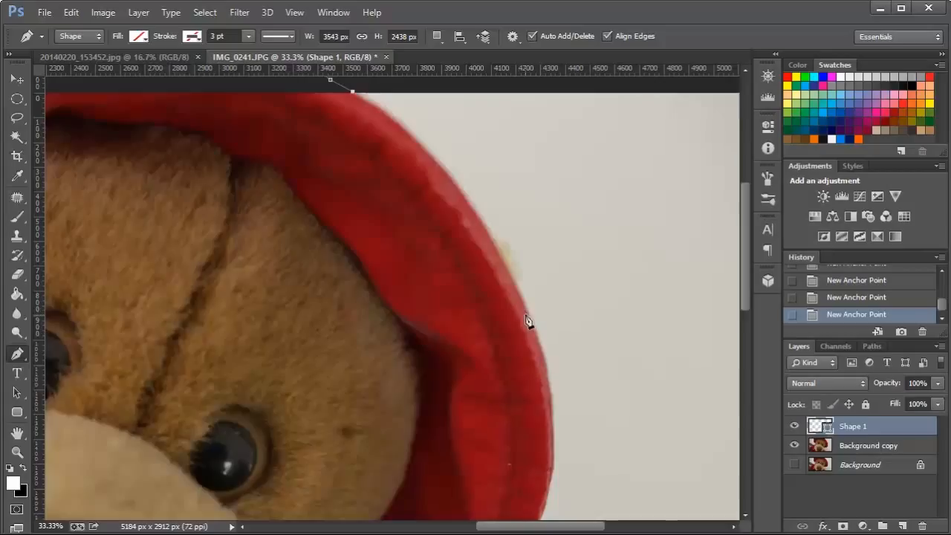
{"action": "left_click", "coordinate": [525, 308]}
{"action": "left_click_drag", "start_coordinate": [531, 318], "coordinate": [592, 478]}
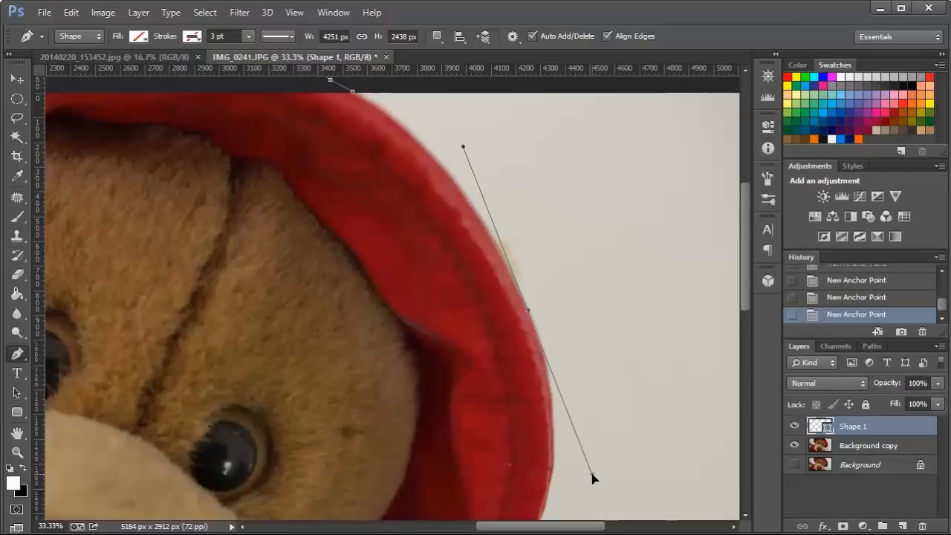
{"action": "left_click_drag", "start_coordinate": [592, 477], "coordinate": [592, 474]}
{"action": "left_click", "coordinate": [531, 318]}
Try to curve the path around the rest of the right brim in one segment, and undo it.
{"action": "scroll", "coordinate": [615, 350], "scroll_direction": "down", "scroll_amount": 5}
{"action": "scroll", "coordinate": [616, 350], "scroll_direction": "down", "scroll_amount": 4}
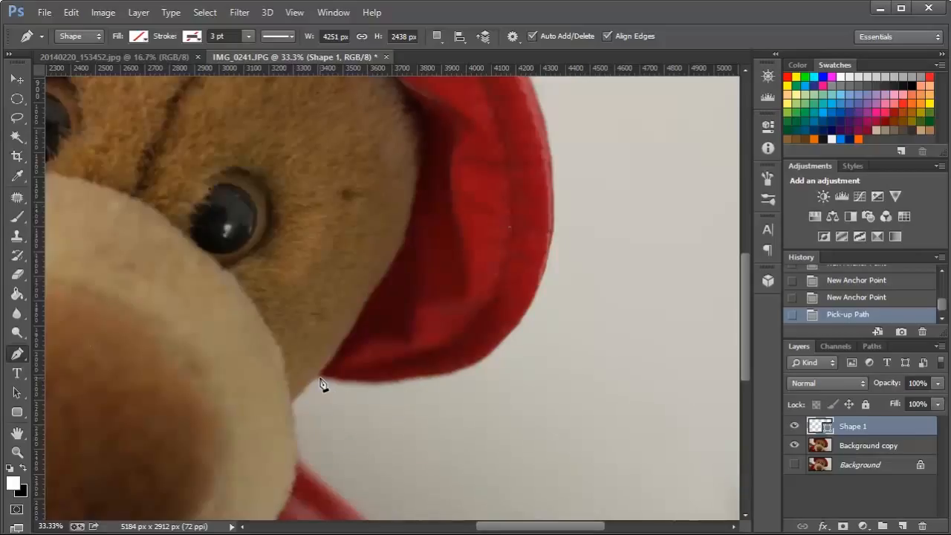
{"action": "left_click_drag", "start_coordinate": [320, 377], "coordinate": [16, 398]}
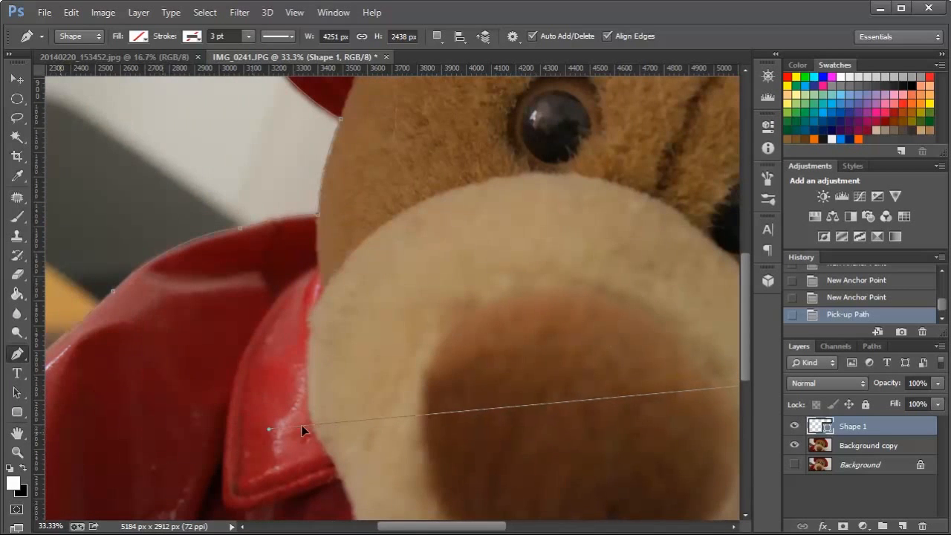
{"action": "key", "text": "ctrl+z"}
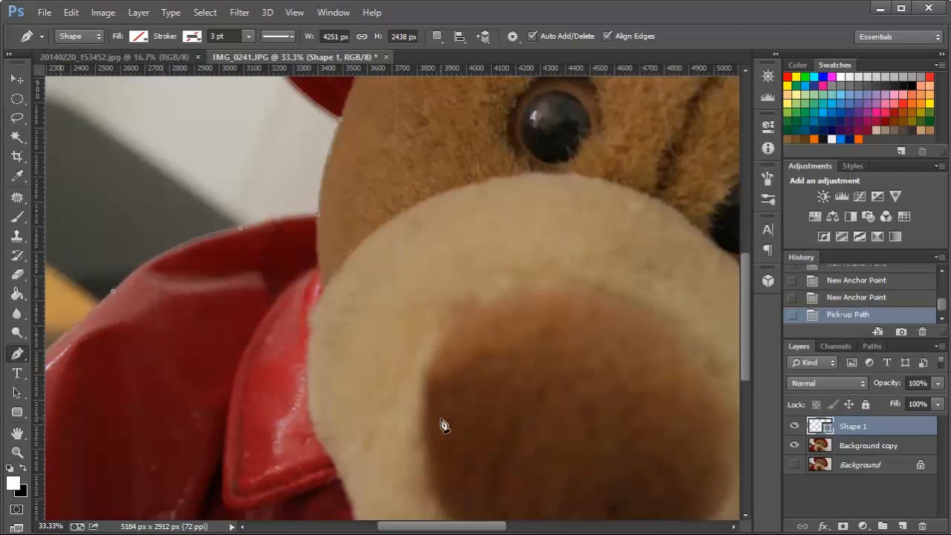
Curve the path around the right brim's lower edge to the face in two segments, removing the outgoing handle at each anchor.
{"action": "scroll", "coordinate": [444, 423], "scroll_direction": "up", "scroll_amount": 1}
{"action": "left_click_drag", "start_coordinate": [424, 527], "coordinate": [537, 527]}
{"action": "scroll", "coordinate": [459, 417], "scroll_direction": "up", "scroll_amount": 1}
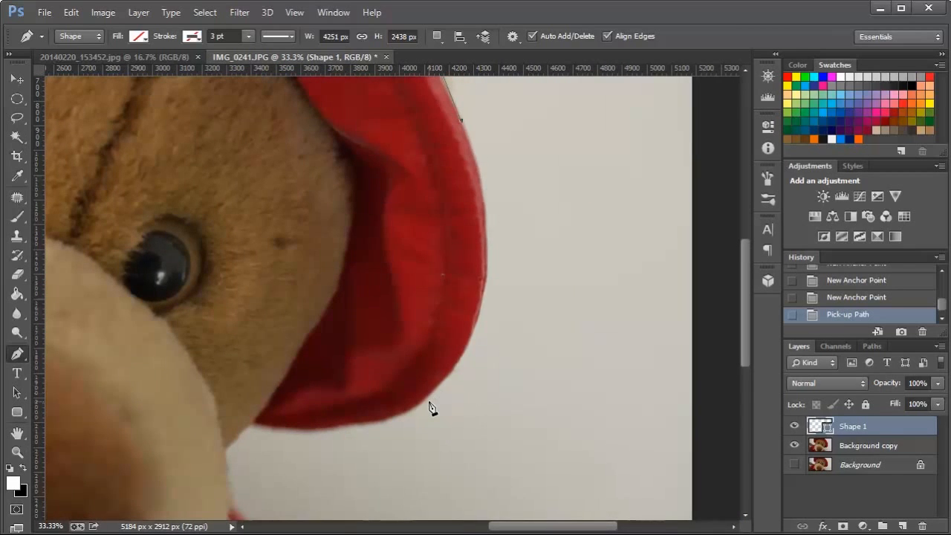
{"action": "left_click_drag", "start_coordinate": [416, 407], "coordinate": [287, 518]}
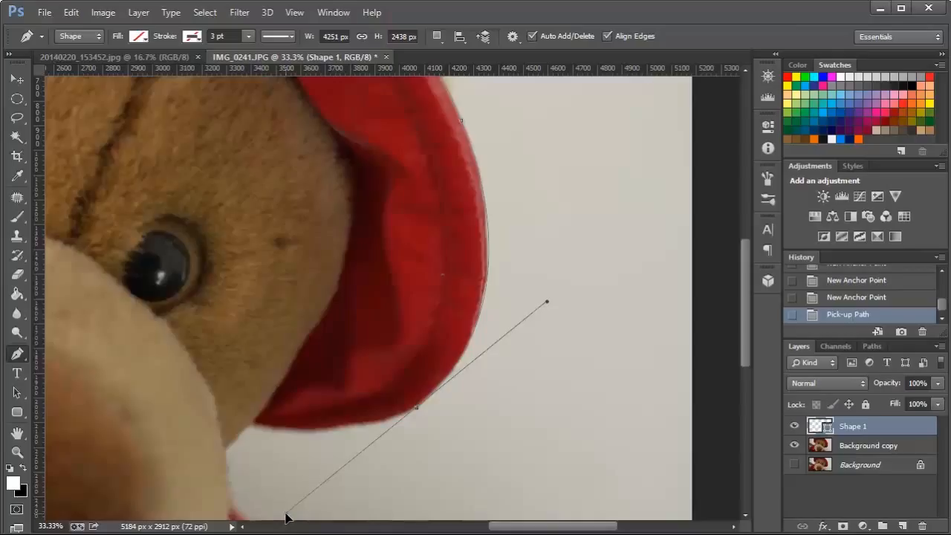
{"action": "left_click_drag", "start_coordinate": [287, 518], "coordinate": [288, 518]}
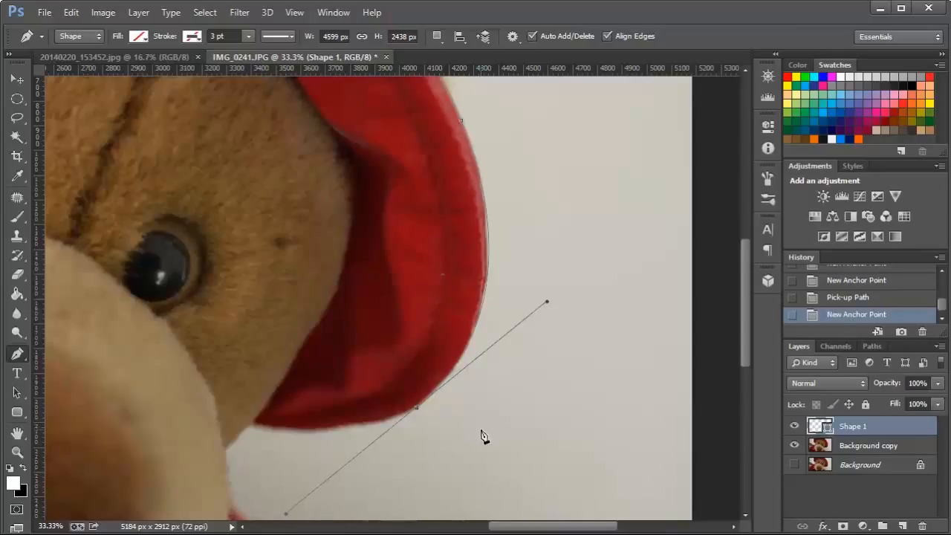
{"action": "left_click", "coordinate": [418, 410]}
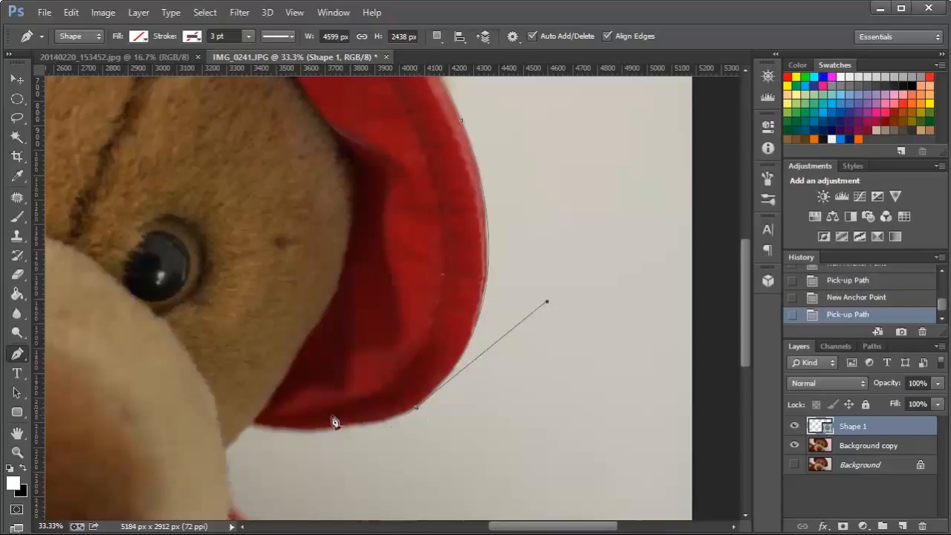
{"action": "left_click_drag", "start_coordinate": [253, 426], "coordinate": [170, 401]}
{"action": "left_click", "coordinate": [253, 428]}
Extend the path straight to the snout and curve it down to the coat, removing the outgoing handle there.
{"action": "scroll", "coordinate": [501, 469], "scroll_direction": "down", "scroll_amount": 5}
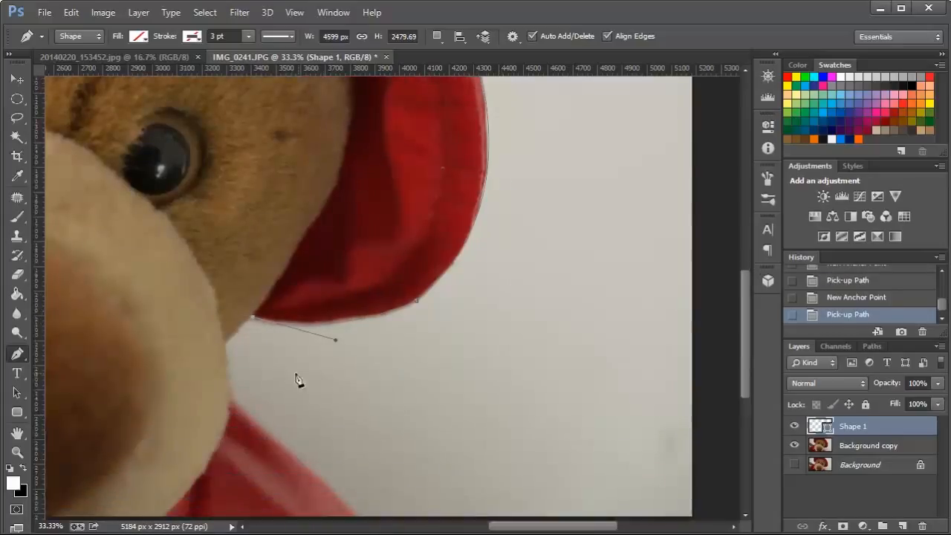
{"action": "left_click", "coordinate": [225, 347]}
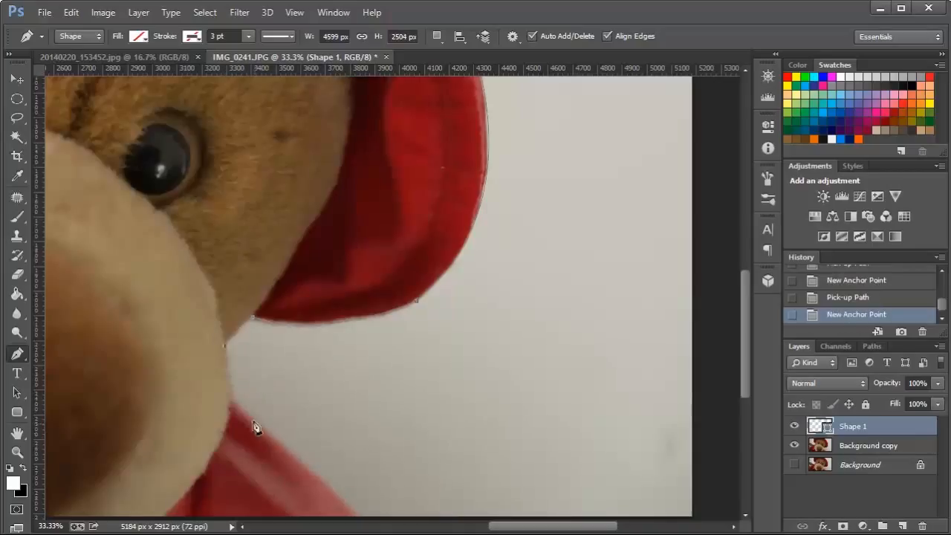
{"action": "left_click_drag", "start_coordinate": [234, 398], "coordinate": [233, 418]}
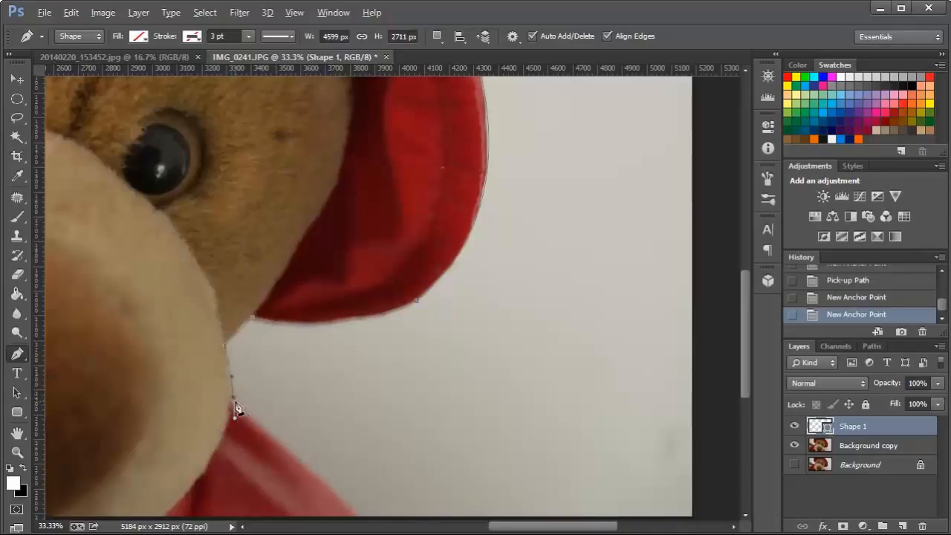
{"action": "left_click", "coordinate": [236, 406]}
Try to extend the path along the coat's right edge to the image's lower border, and undo it.
{"action": "scroll", "coordinate": [420, 416], "scroll_direction": "down", "scroll_amount": 3}
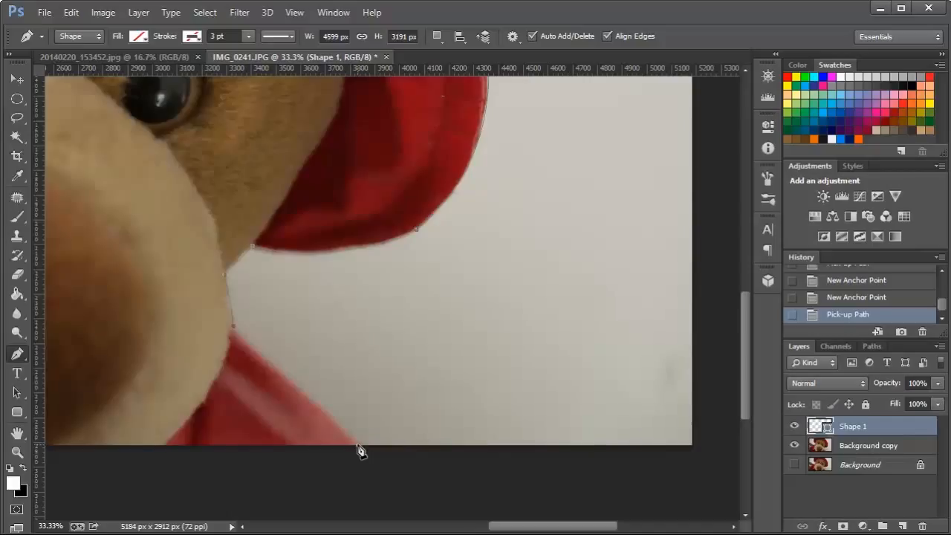
{"action": "left_click_drag", "start_coordinate": [357, 444], "coordinate": [360, 451]}
{"action": "scroll", "coordinate": [452, 408], "scroll_direction": "down", "scroll_amount": 3}
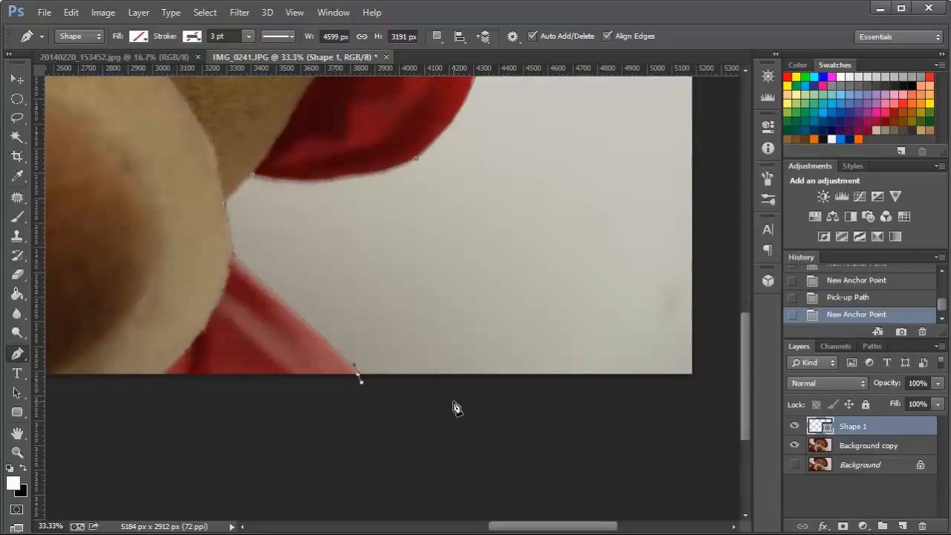
{"action": "key", "text": "ctrl+z"}
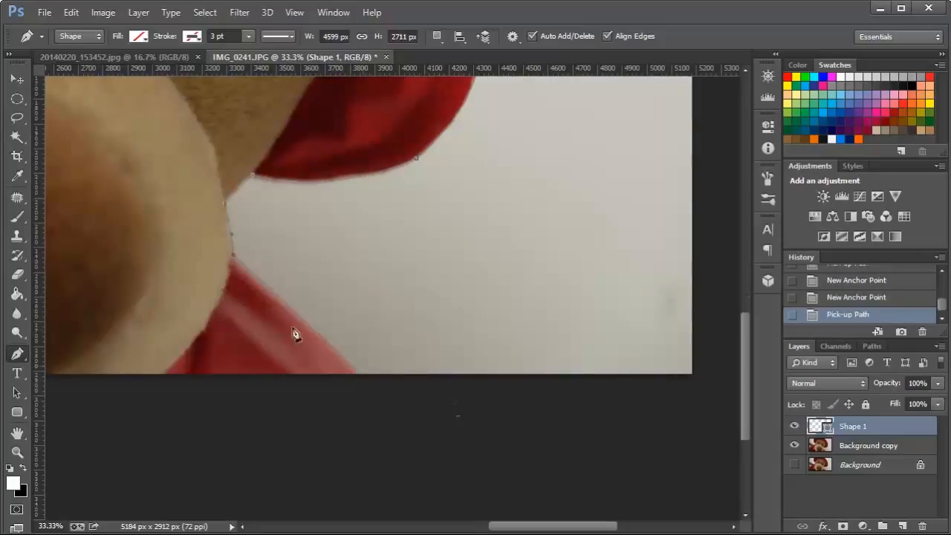
Add an anchor where the snout meets the coat, curve the path to the image's lower border, and remove the outgoing handle.
{"action": "left_click", "coordinate": [232, 259]}
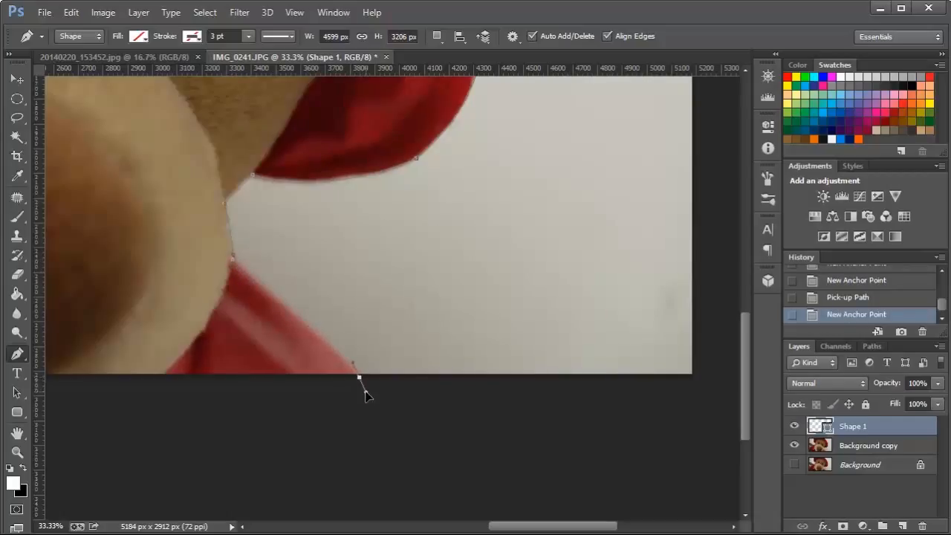
{"action": "left_click_drag", "start_coordinate": [367, 395], "coordinate": [368, 396]}
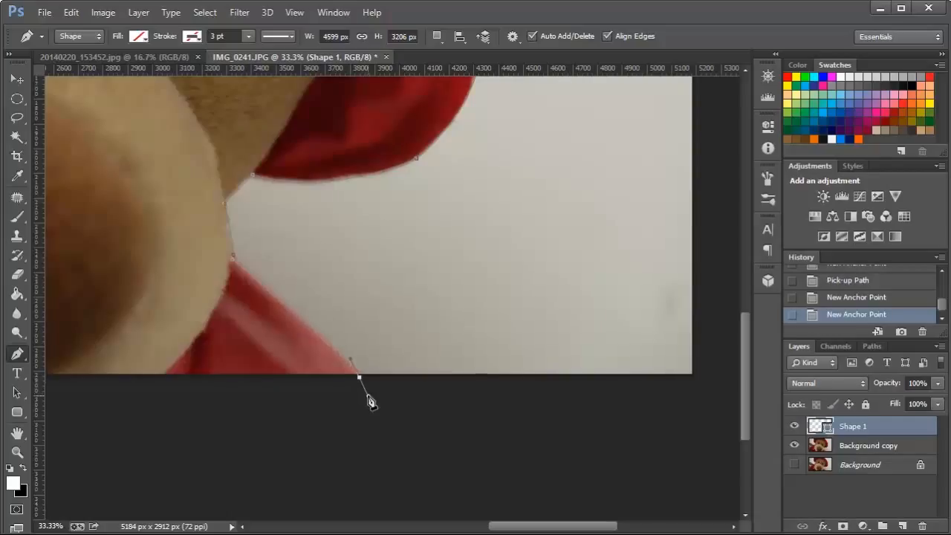
{"action": "left_click", "coordinate": [359, 378]}
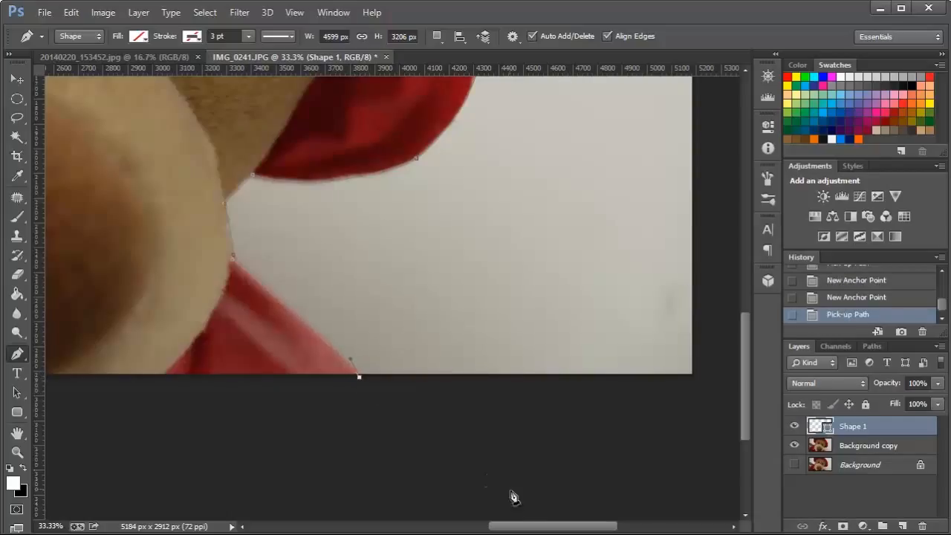
Run the path below the image through two outside anchors and close it at the starting anchor on the left border.
{"action": "key", "text": "ctrl+minus"}
{"action": "key", "text": "ctrl+minus"}
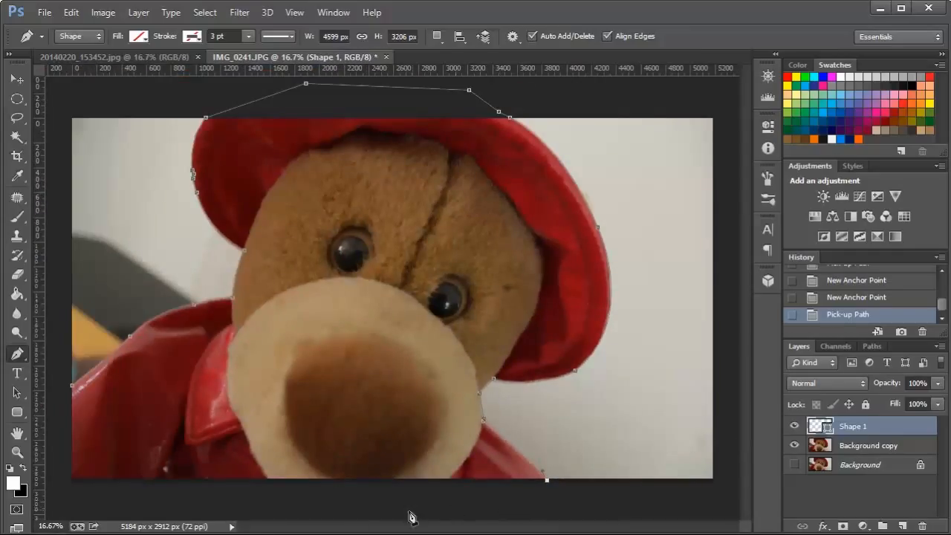
{"action": "left_click", "coordinate": [209, 501]}
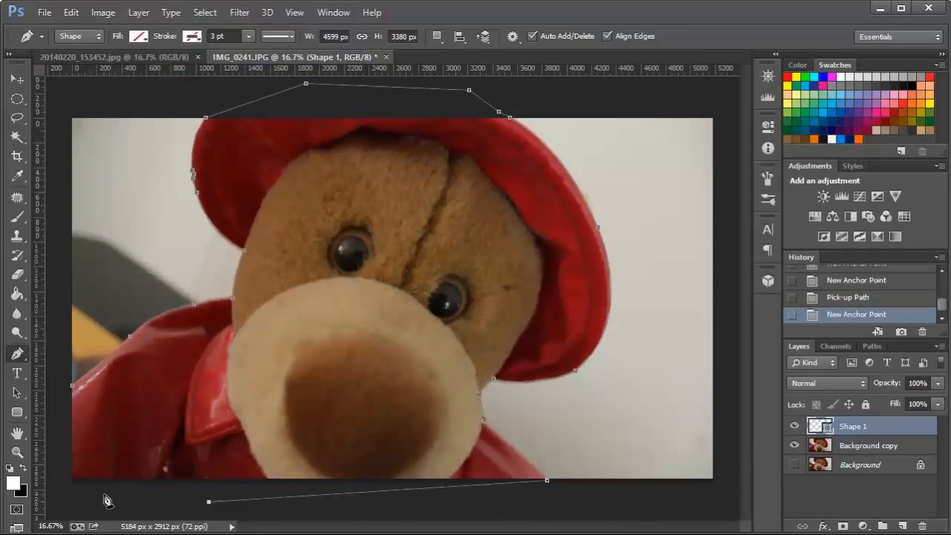
{"action": "left_click", "coordinate": [59, 495]}
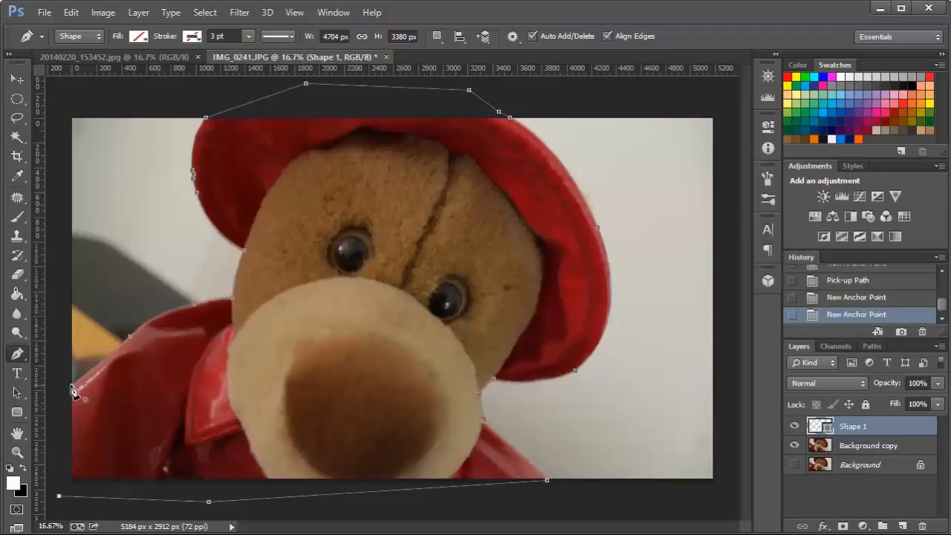
{"action": "left_click", "coordinate": [73, 391]}
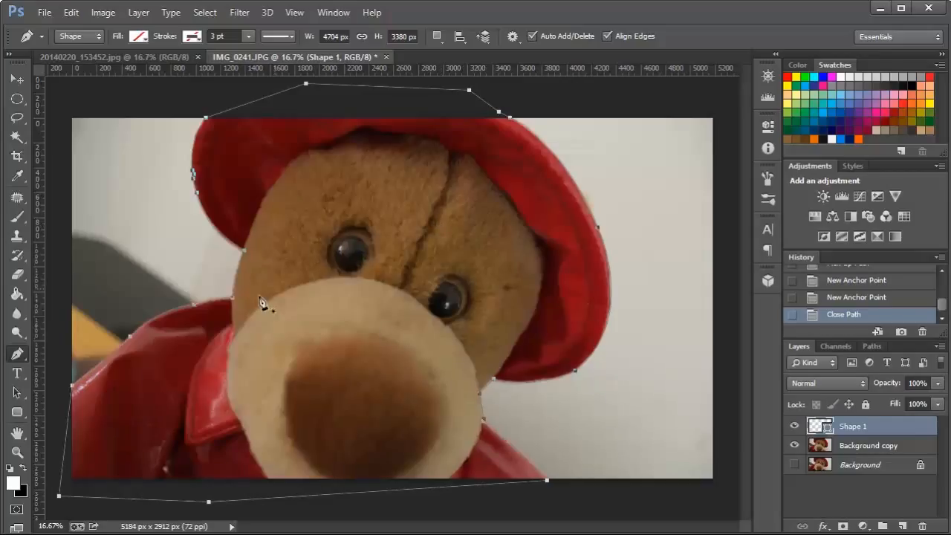
Convert the path to a new anti-aliased selection with a 1-pixel feather radius, and switch to the Elliptical Marquee tool.
{"action": "right_click", "coordinate": [394, 310]}
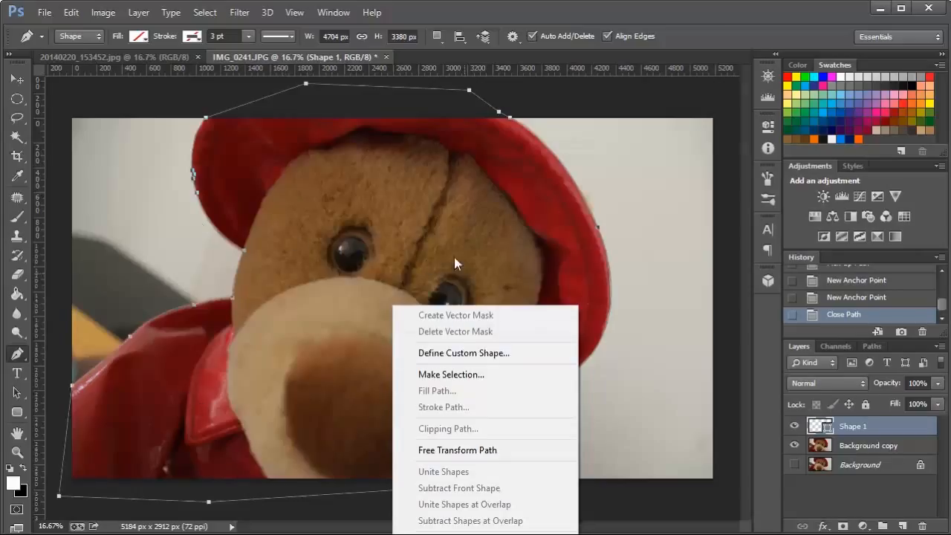
{"action": "left_click", "coordinate": [468, 374]}
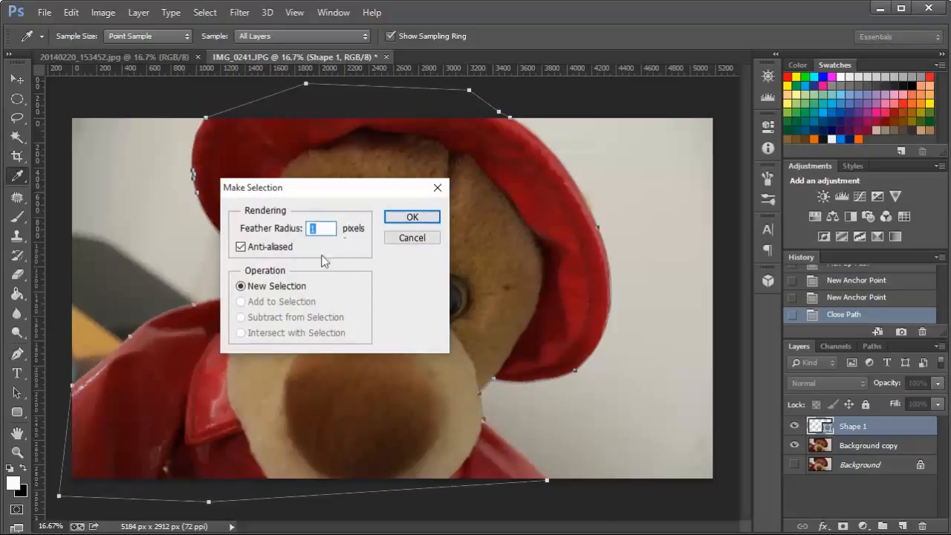
{"action": "left_click", "coordinate": [413, 217]}
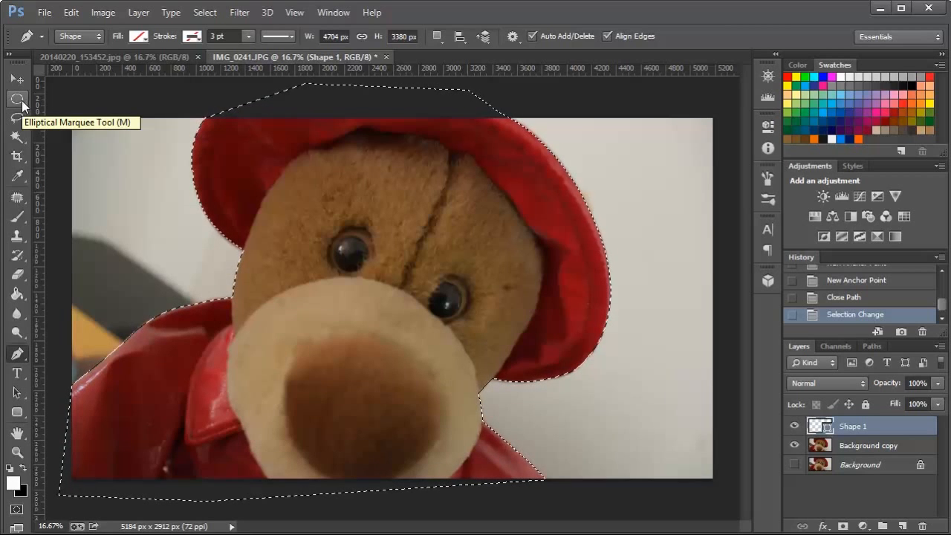
{"action": "left_click", "coordinate": [19, 99]}
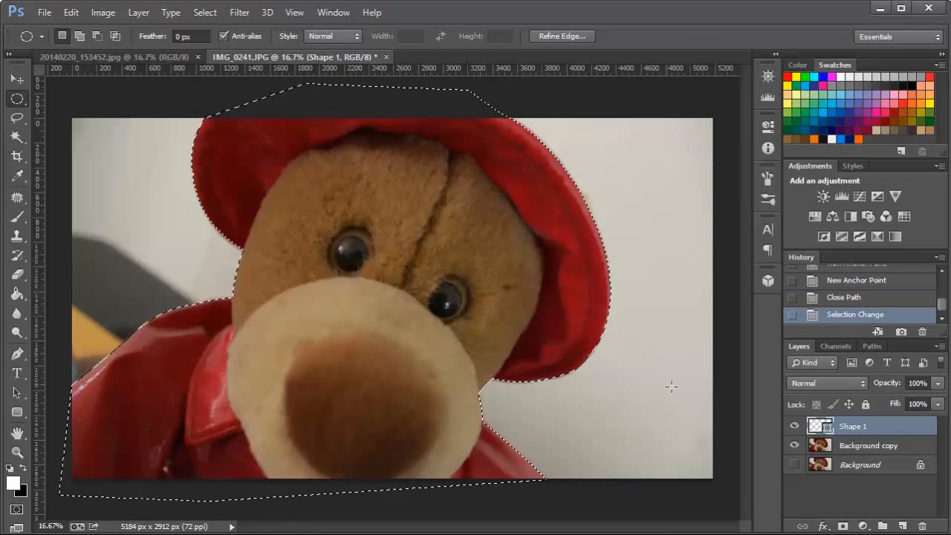
Copy the selected bear from the Background copy layer onto its own layer, and hide Background copy.
{"action": "left_click", "coordinate": [868, 447]}
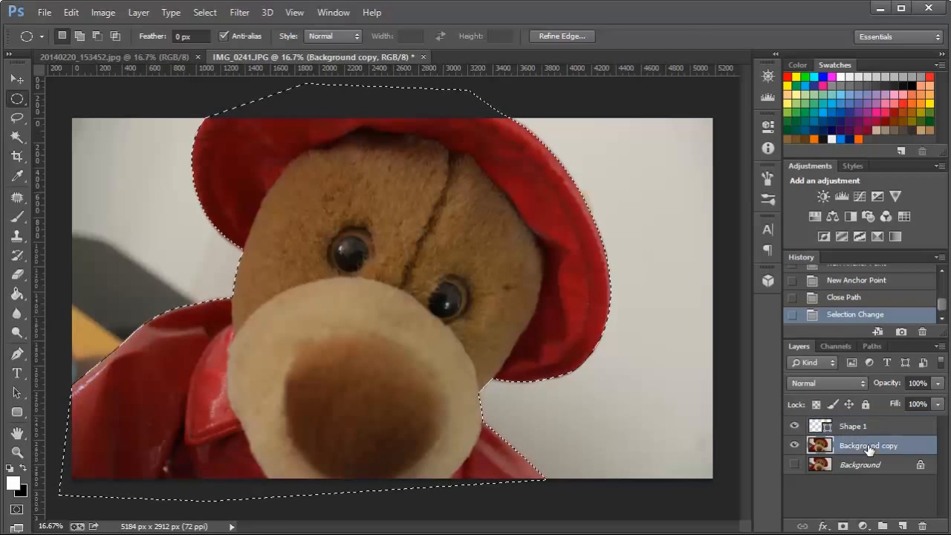
{"action": "right_click", "coordinate": [373, 297]}
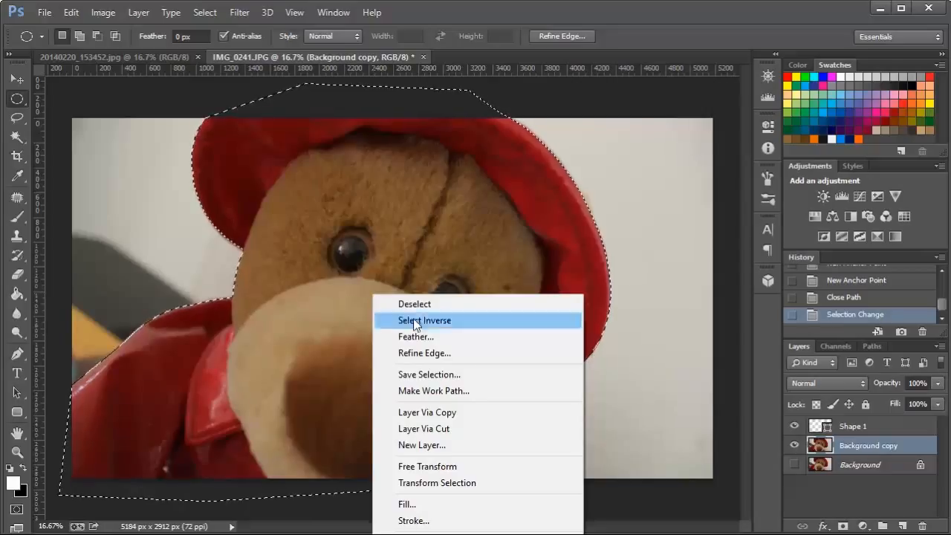
{"action": "left_click", "coordinate": [477, 412]}
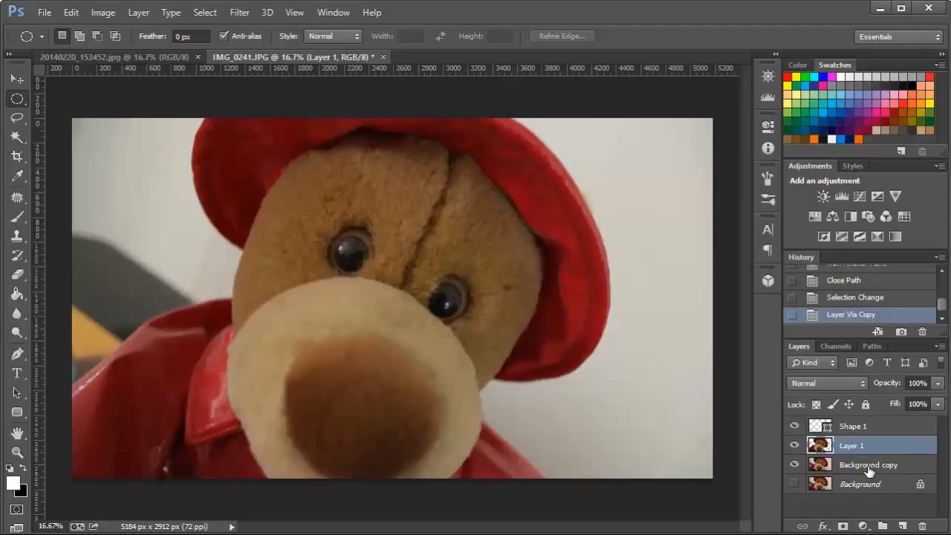
{"action": "left_click", "coordinate": [793, 465]}
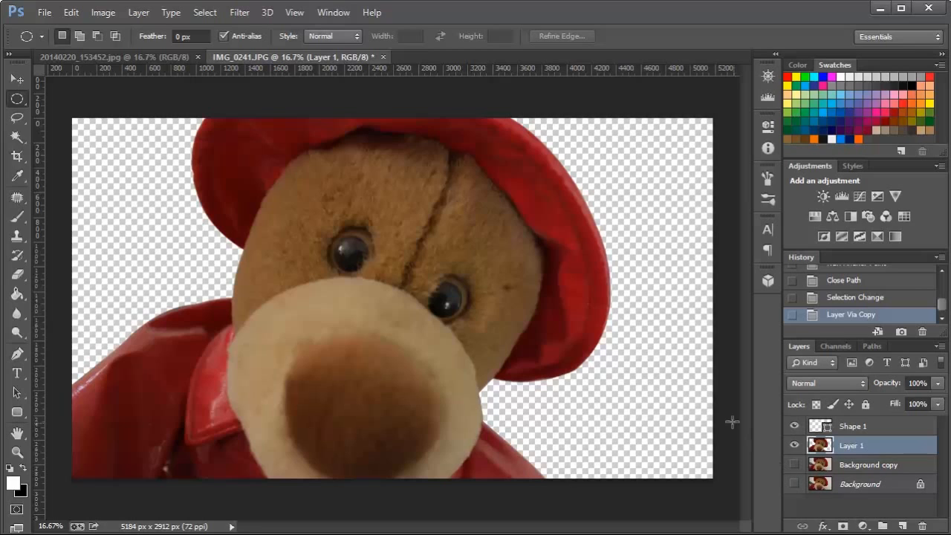
Duplicate the sky photo's Background layer from 20140220_153452.jpg into the IMG_0241.JPG document, and return to that document.
{"action": "left_click", "coordinate": [109, 55]}
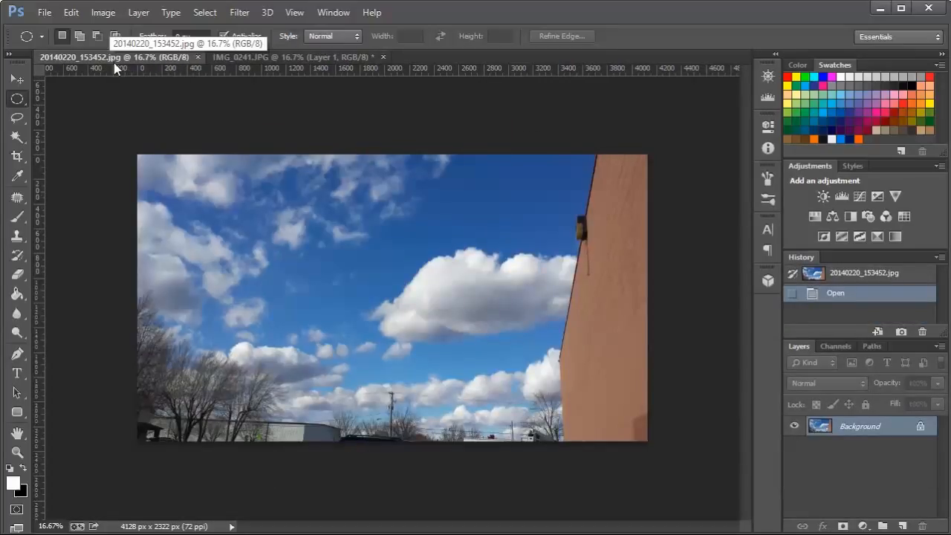
{"action": "right_click", "coordinate": [890, 429]}
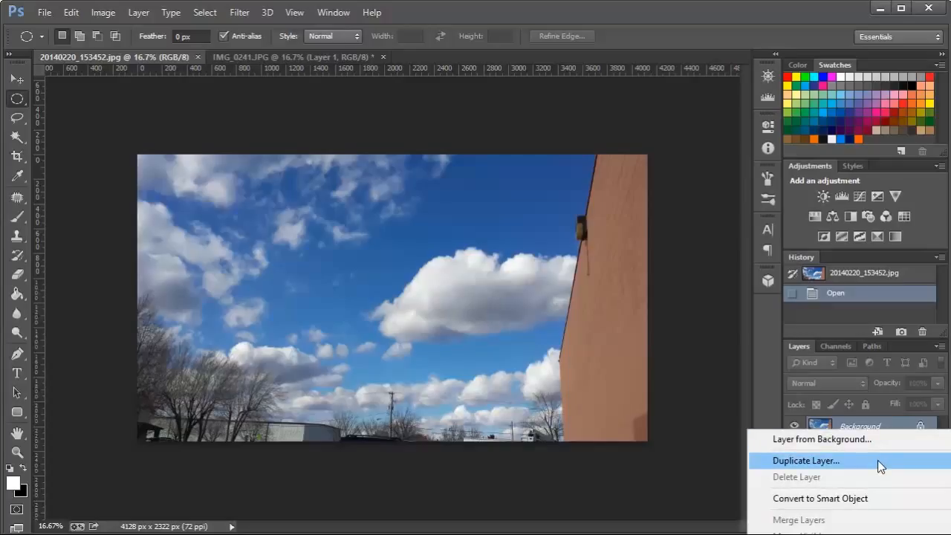
{"action": "left_click", "coordinate": [877, 460]}
{"action": "left_click", "coordinate": [411, 283]}
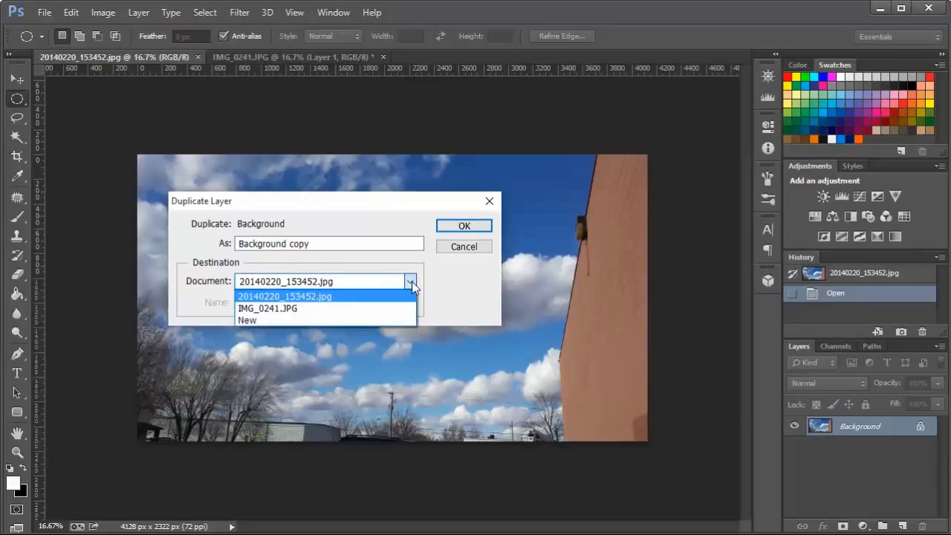
{"action": "left_click", "coordinate": [385, 312]}
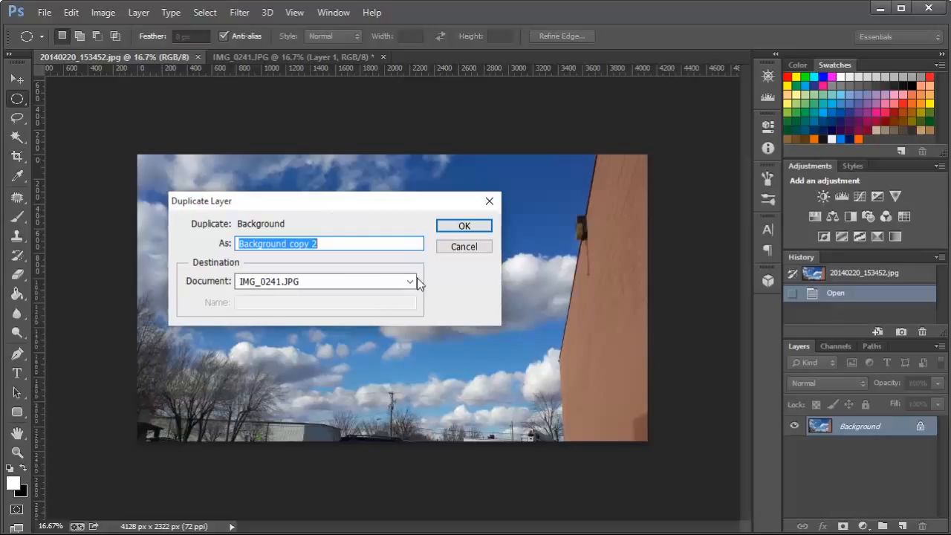
{"action": "left_click", "coordinate": [476, 227]}
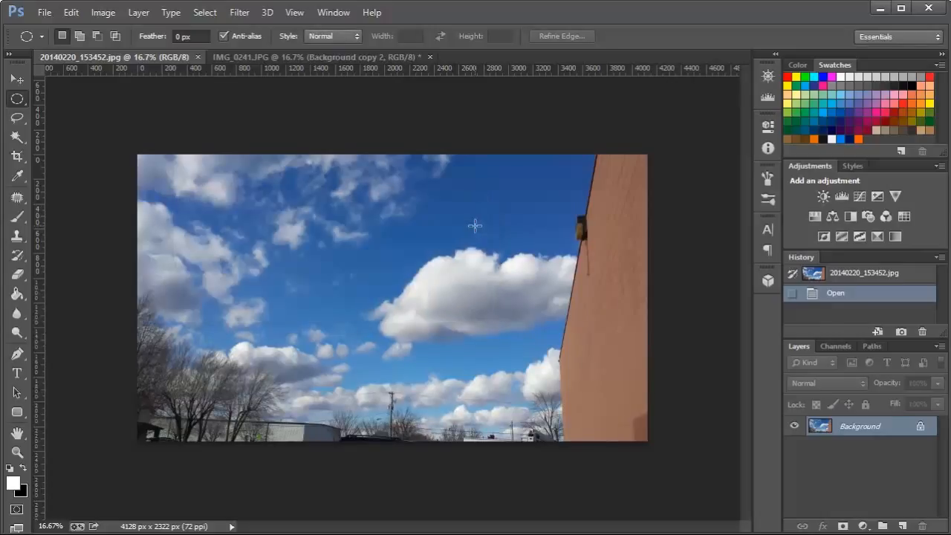
{"action": "left_click", "coordinate": [292, 62]}
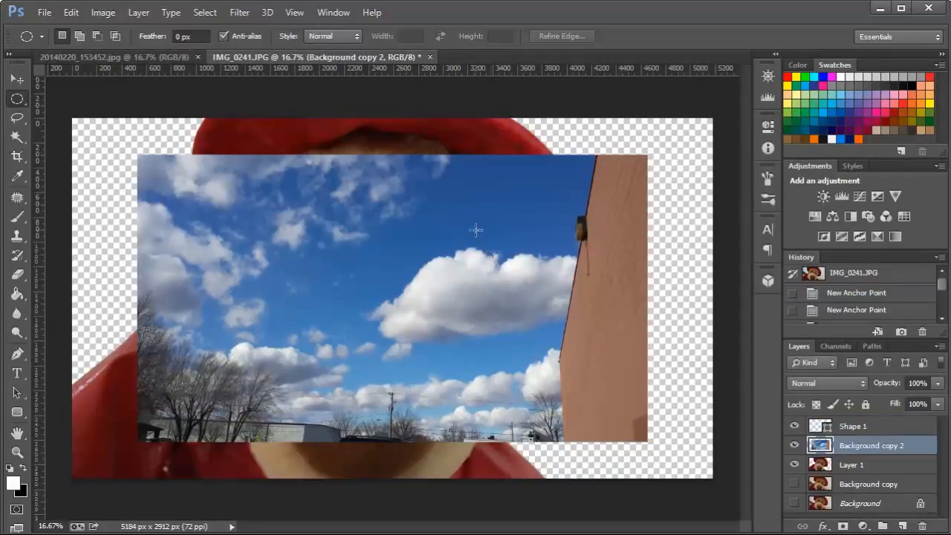
Bring the sky layer to the top of the layer stack and align it with the canvas's upper-right corner.
{"action": "left_click", "coordinate": [17, 79]}
{"action": "left_click_drag", "start_coordinate": [895, 445], "coordinate": [900, 426]}
{"action": "left_click_drag", "start_coordinate": [527, 302], "coordinate": [600, 273]}
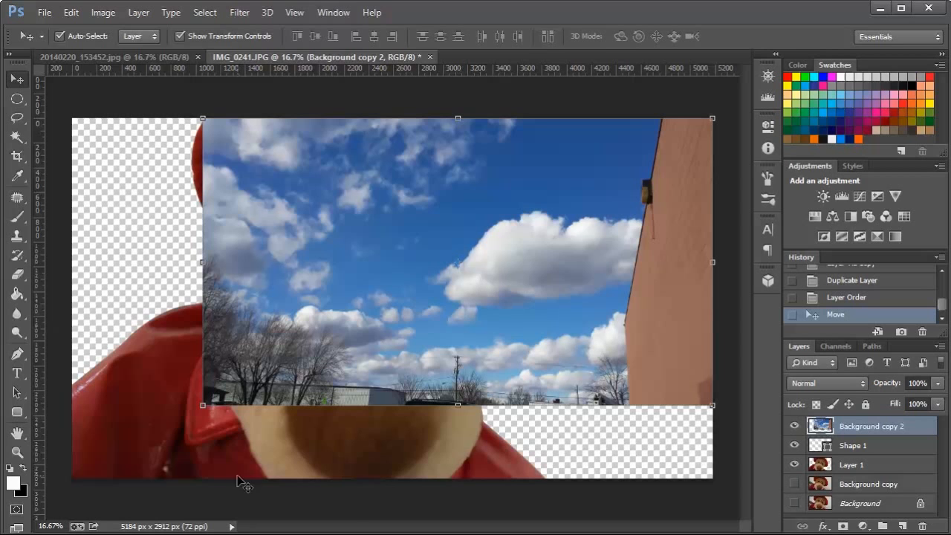
Scale the sky layer proportionally to about 126.4% from its lower-left corner so it covers the whole canvas.
{"action": "mouse_move", "coordinate": [202, 407]}
{"action": "left_mouse_down"}
{"action": "mouse_move", "coordinate": [214, 417]}
{"action": "mouse_move", "coordinate": [101, 435]}
{"action": "mouse_move", "coordinate": [194, 459]}
{"action": "mouse_move", "coordinate": [205, 392]}
{"action": "mouse_move", "coordinate": [250, 490]}
{"action": "mouse_move", "coordinate": [248, 412]}
{"action": "mouse_move", "coordinate": [215, 414]}
{"action": "left_mouse_up"}
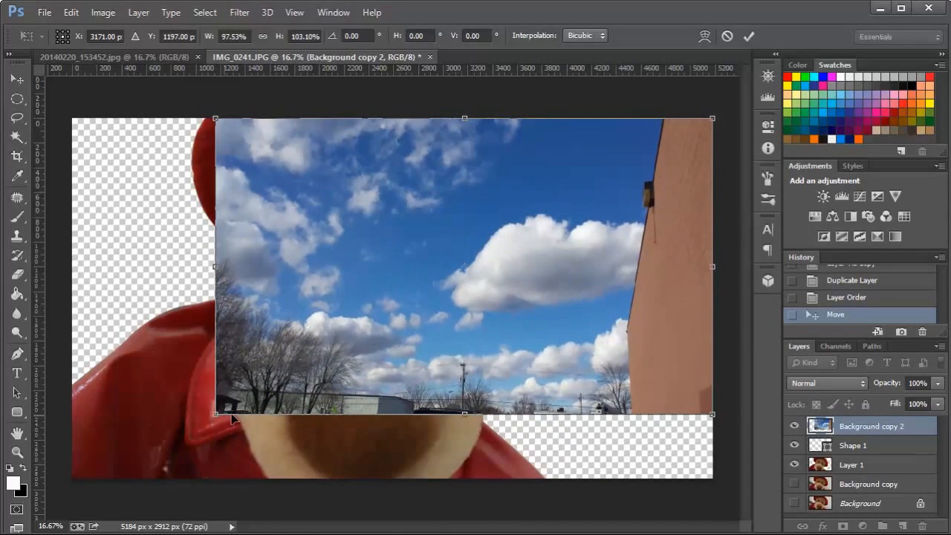
{"action": "left_click", "coordinate": [727, 36]}
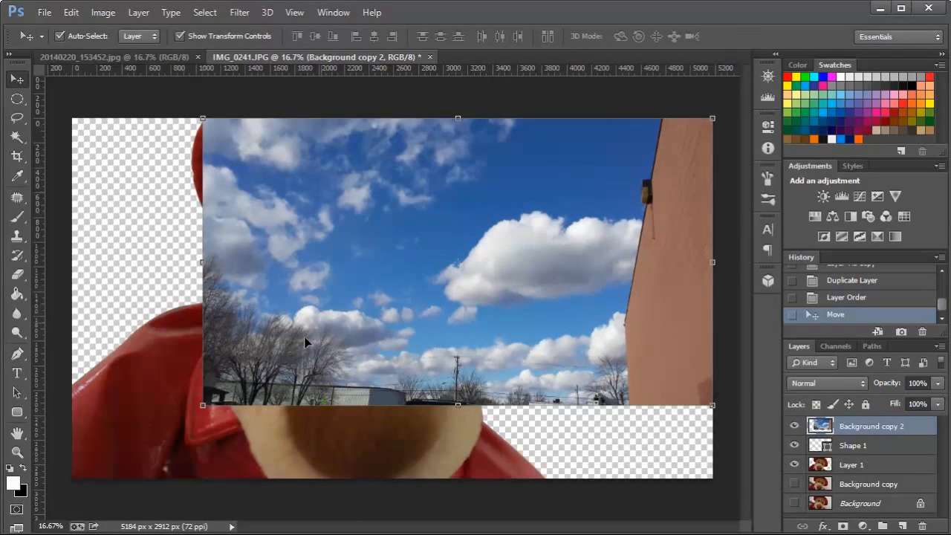
{"action": "left_click", "coordinate": [202, 407]}
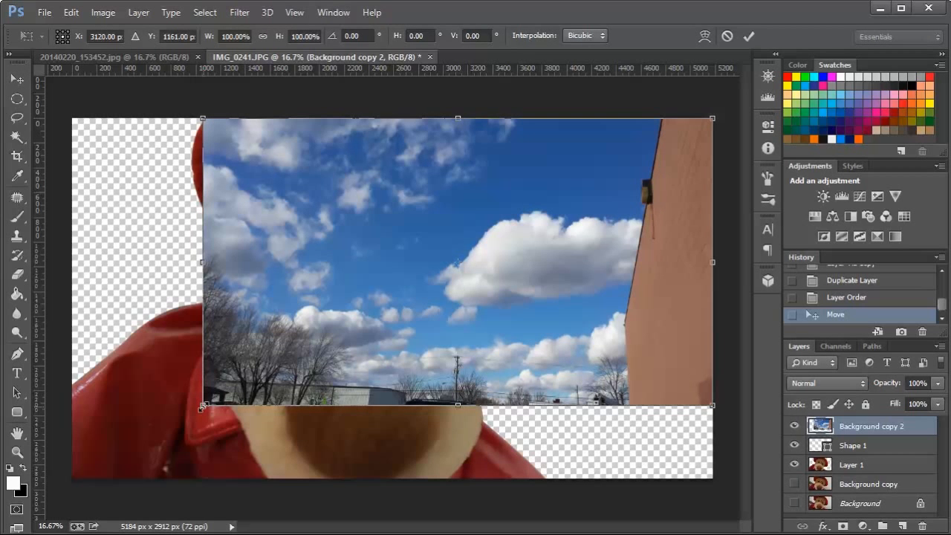
{"action": "left_click_drag", "start_coordinate": [202, 407], "coordinate": [65, 479]}
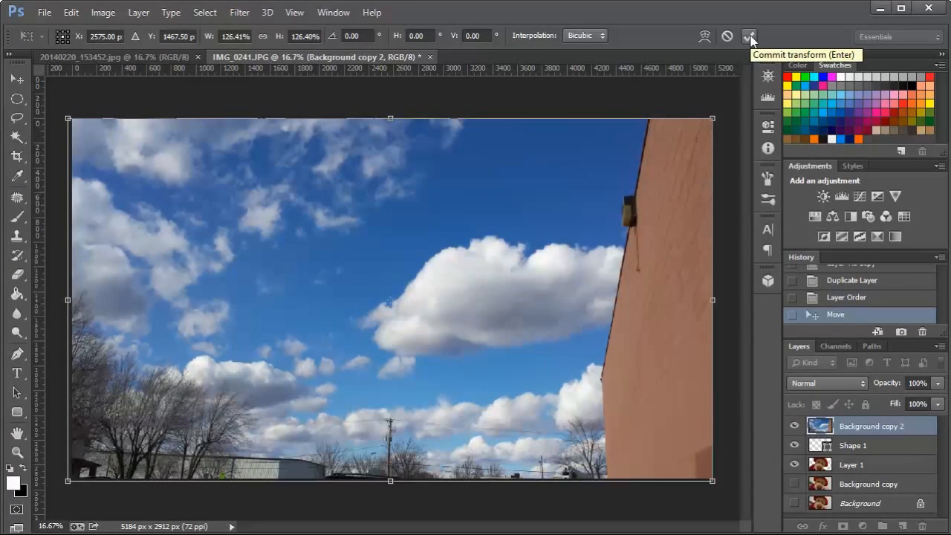
{"action": "left_click", "coordinate": [750, 38]}
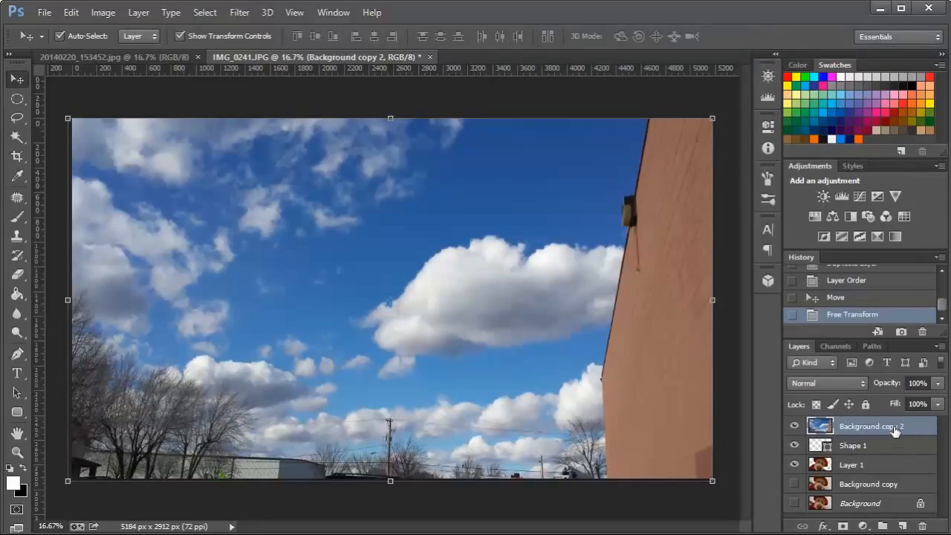
Place the sky layer directly beneath the cut-out bear in Layer 1, and deselect the layer.
{"action": "left_click_drag", "start_coordinate": [892, 431], "coordinate": [895, 472]}
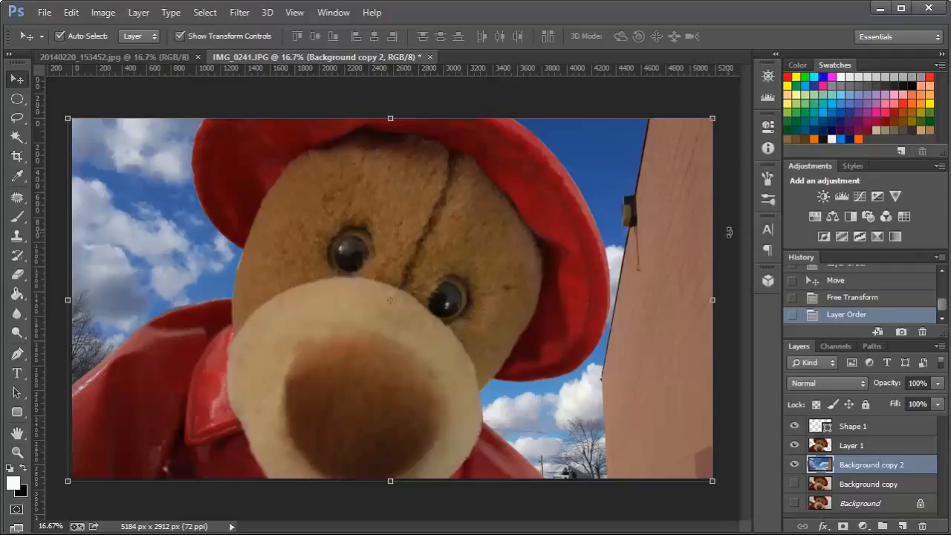
{"action": "key", "text": "l"}
{"action": "key", "text": "v"}
{"action": "left_click", "coordinate": [68, 89]}
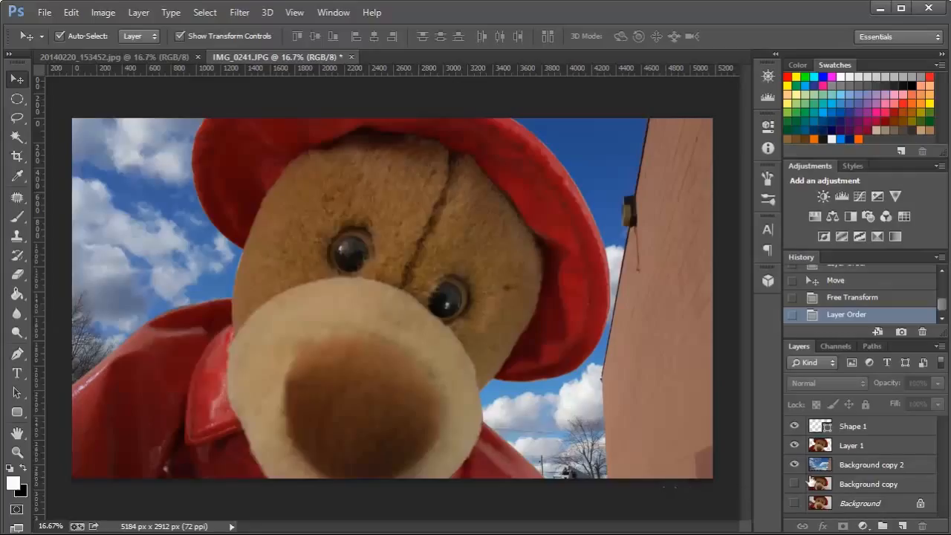
Apply a light Gaussian Blur with a radius of about 9.4 pixels to the sky layer Background copy 2.
{"action": "left_click", "coordinate": [893, 466]}
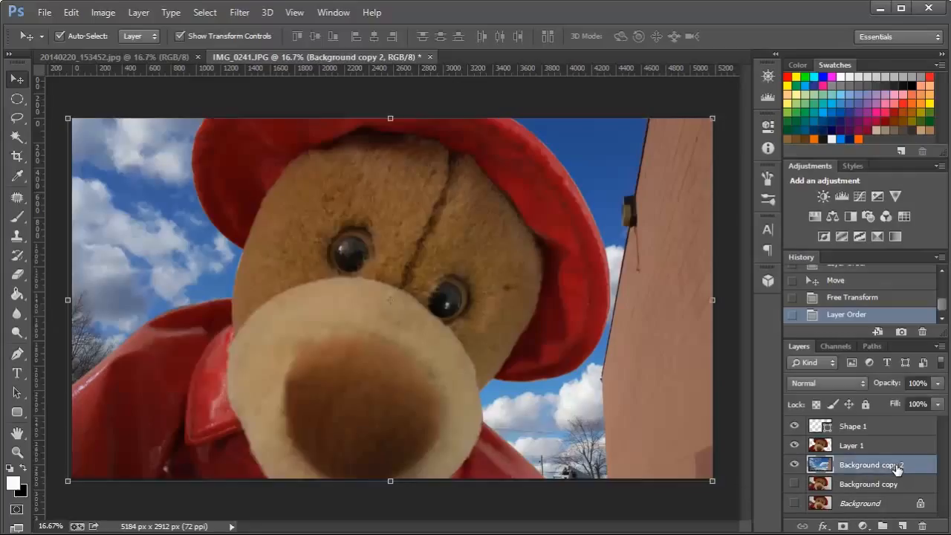
{"action": "left_click", "coordinate": [239, 15]}
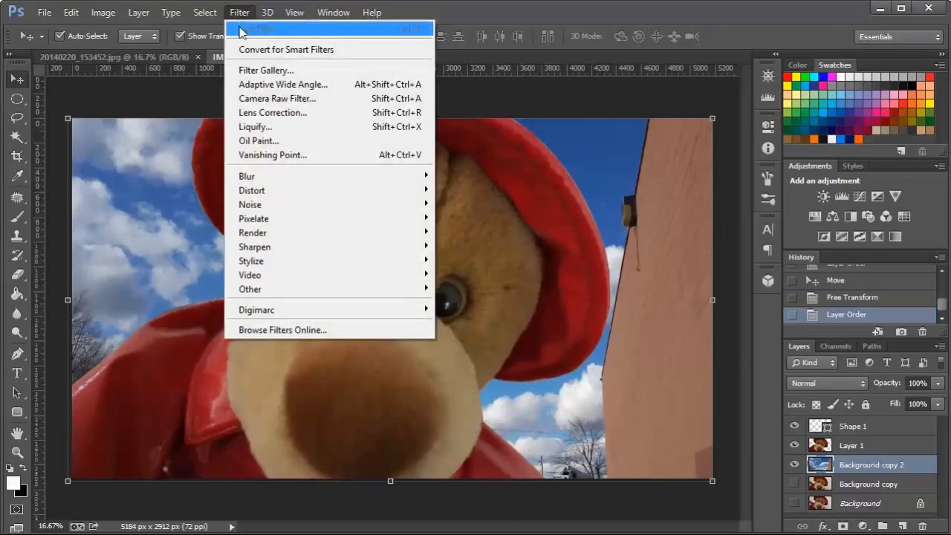
{"action": "mouse_move", "coordinate": [271, 181]}
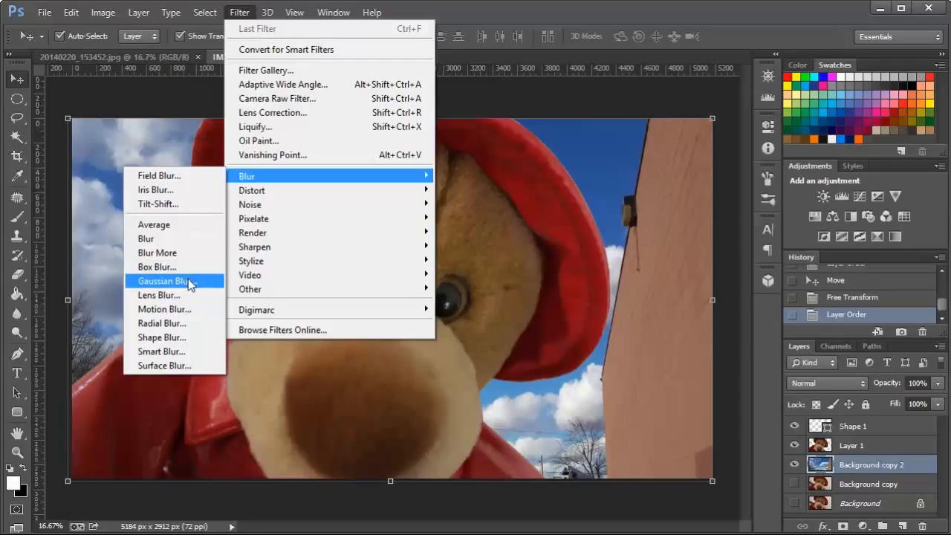
{"action": "left_click", "coordinate": [165, 280]}
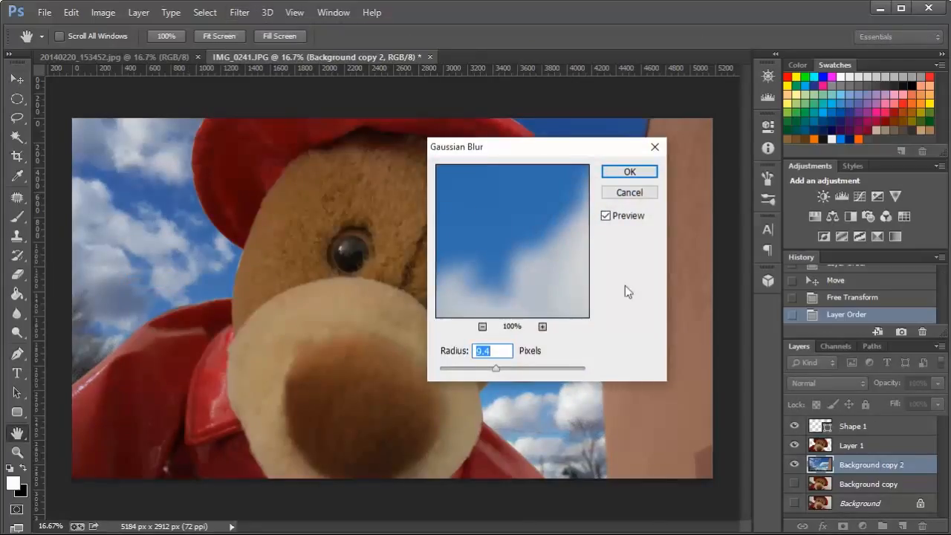
{"action": "mouse_move", "coordinate": [495, 371]}
{"action": "left_mouse_down"}
{"action": "mouse_move", "coordinate": [474, 369]}
{"action": "mouse_move", "coordinate": [497, 370]}
{"action": "left_mouse_up"}
{"action": "left_click", "coordinate": [630, 172]}
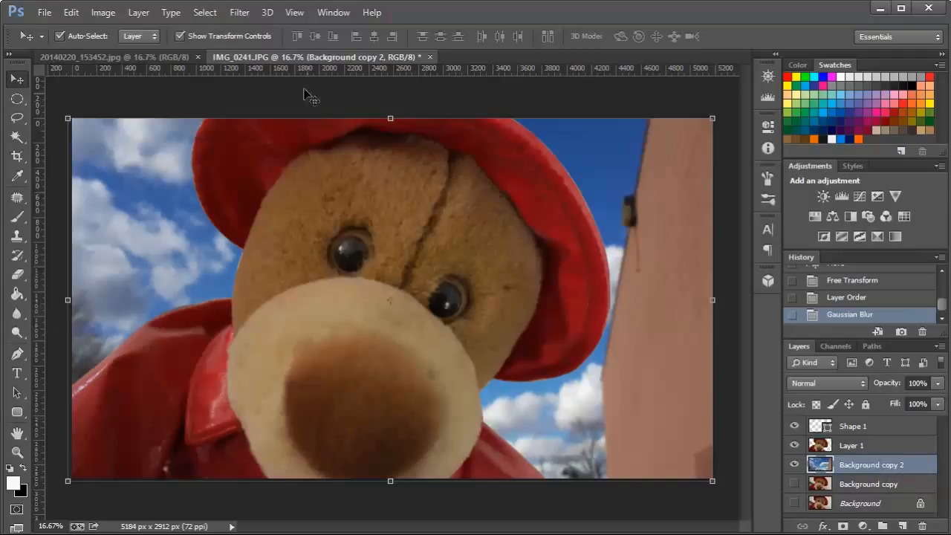
Apply a second, stronger Gaussian Blur with a radius of about 131.9 pixels to the sky layer, and deselect the layer.
{"action": "left_click", "coordinate": [239, 13]}
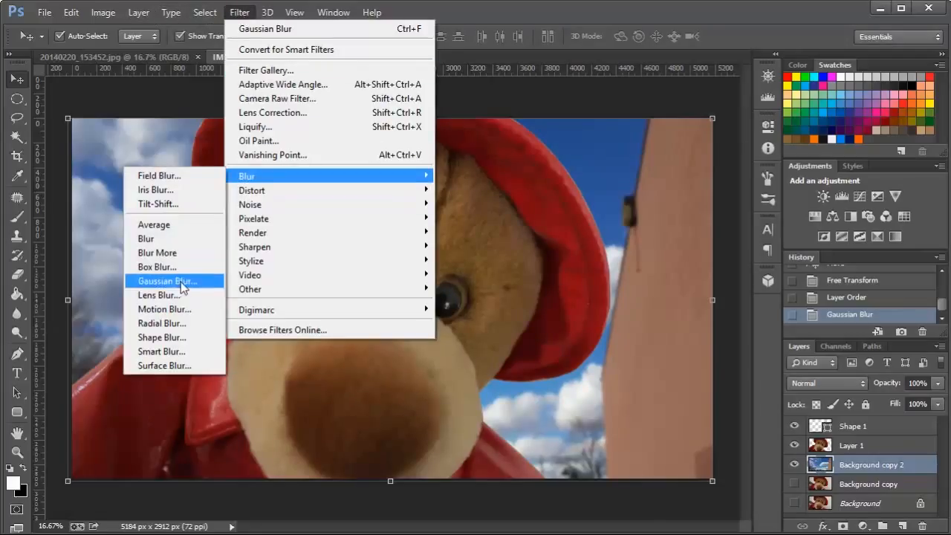
{"action": "left_click", "coordinate": [172, 281]}
{"action": "left_click_drag", "start_coordinate": [494, 367], "coordinate": [542, 376]}
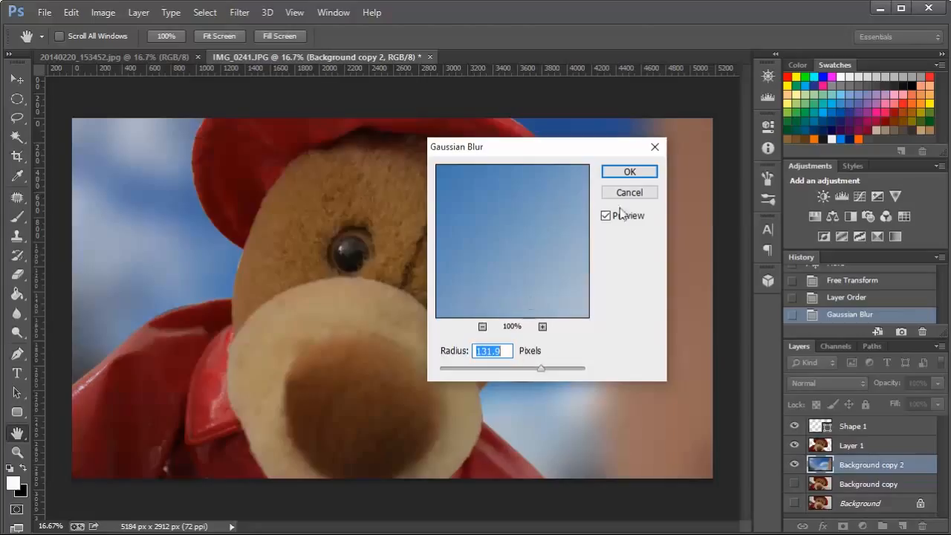
{"action": "left_click", "coordinate": [627, 171]}
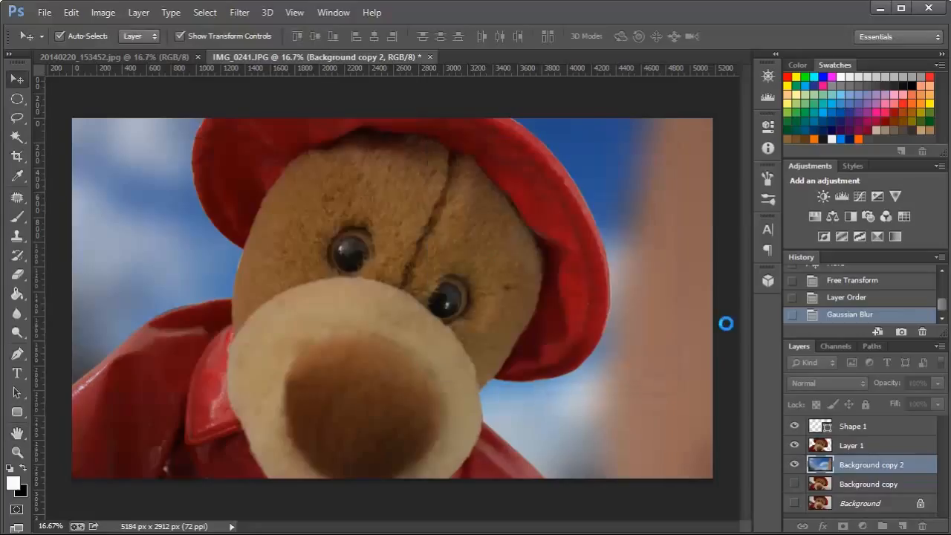
{"action": "left_click", "coordinate": [565, 96]}
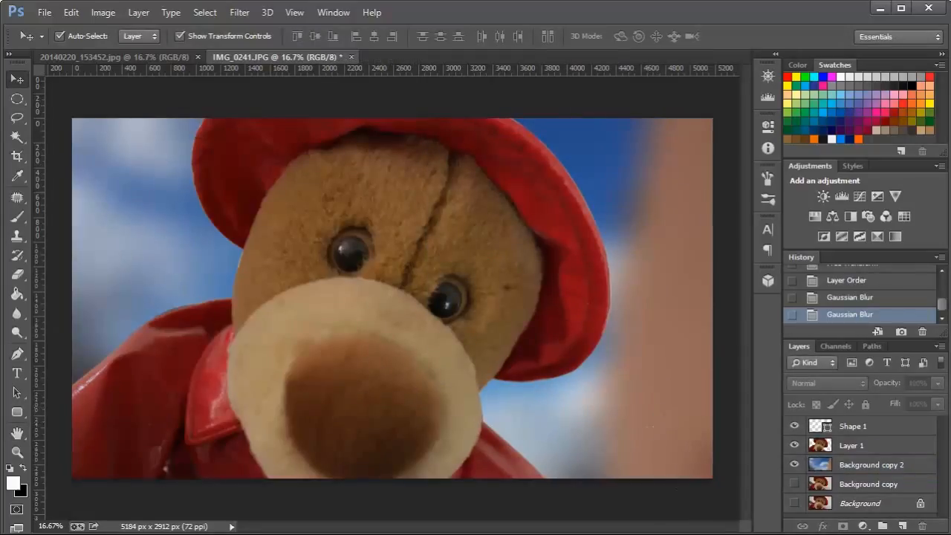